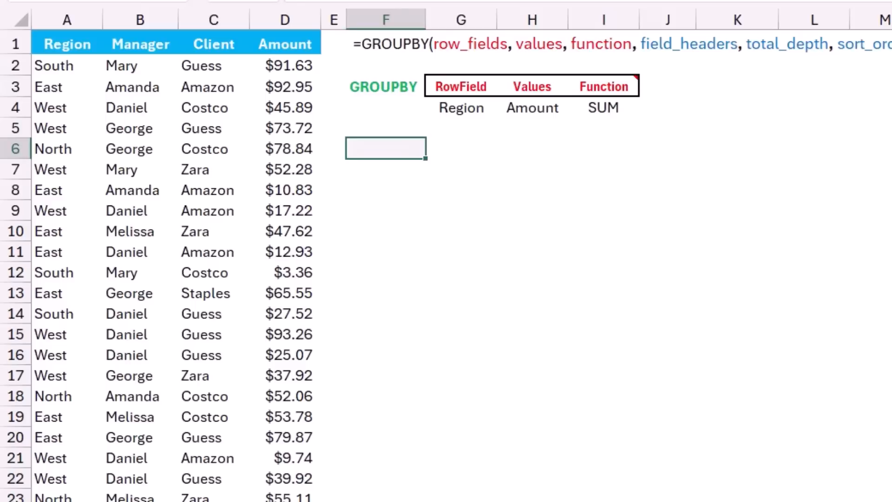
Enter a GROUPBY formula in F6 summing D2:D50 by the regions in A2:A50 with the SUM function
text(=GROUPBY()
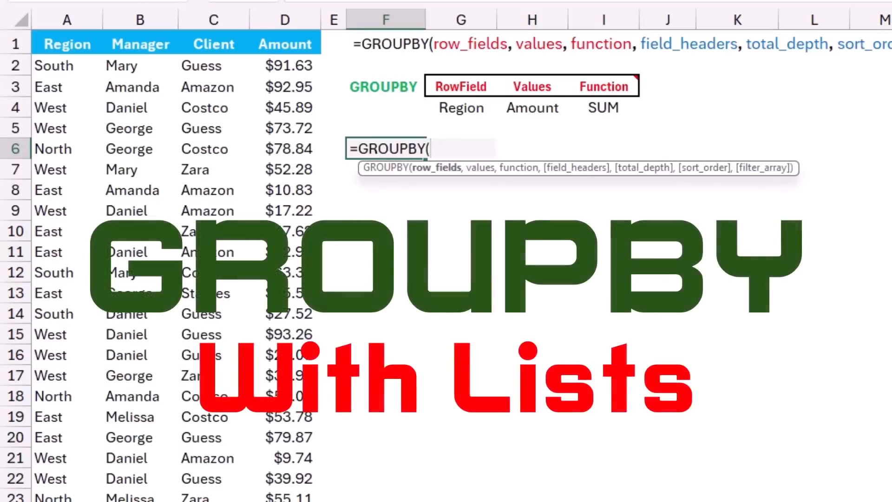
click(67, 66)
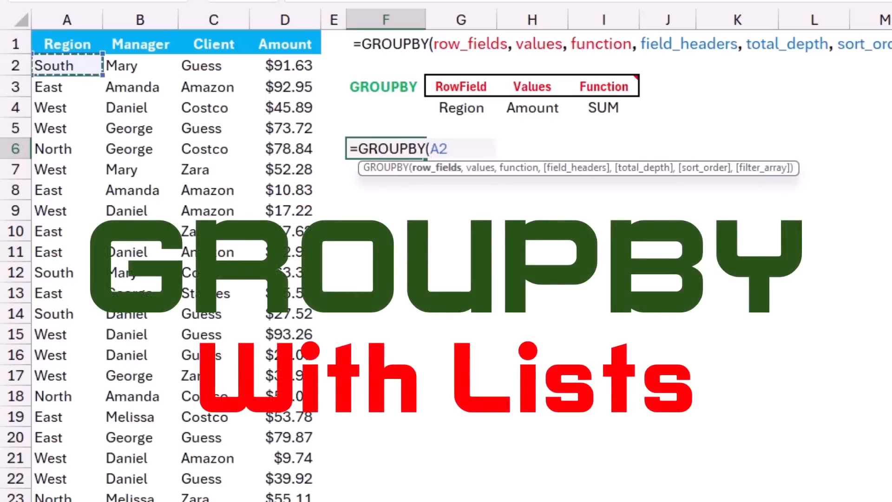
key(ctrl+shift+Down)
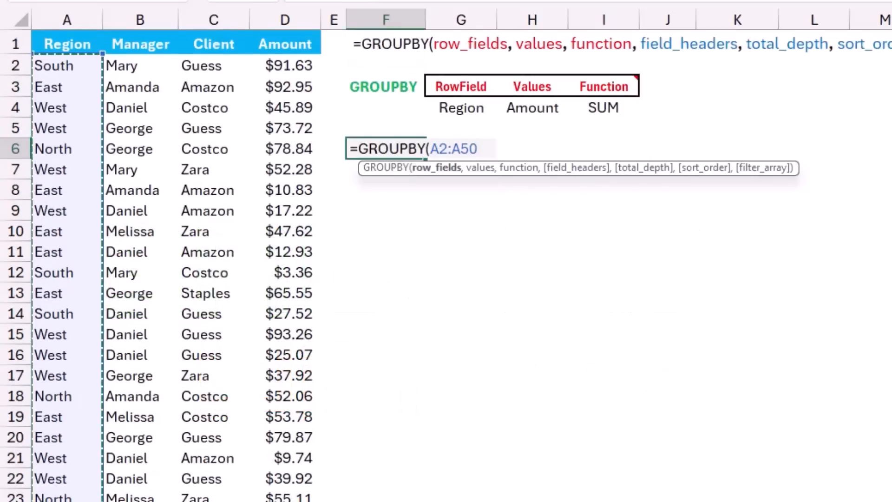
text(,)
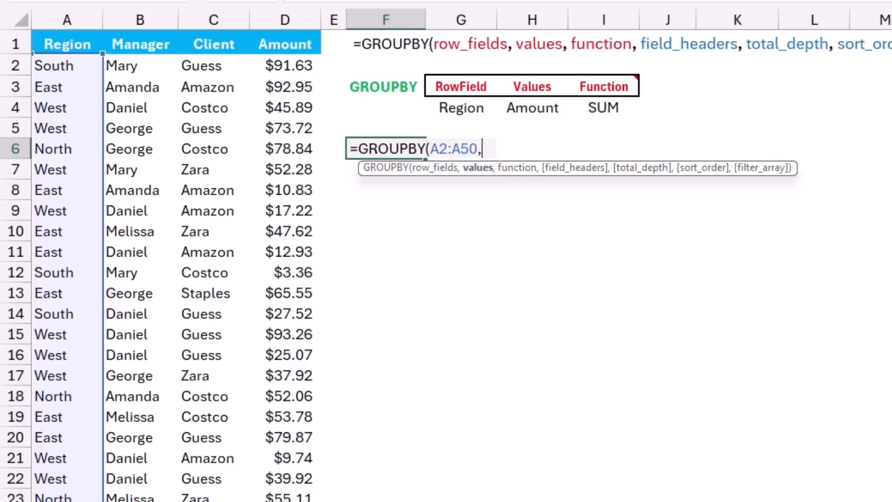
click(285, 66)
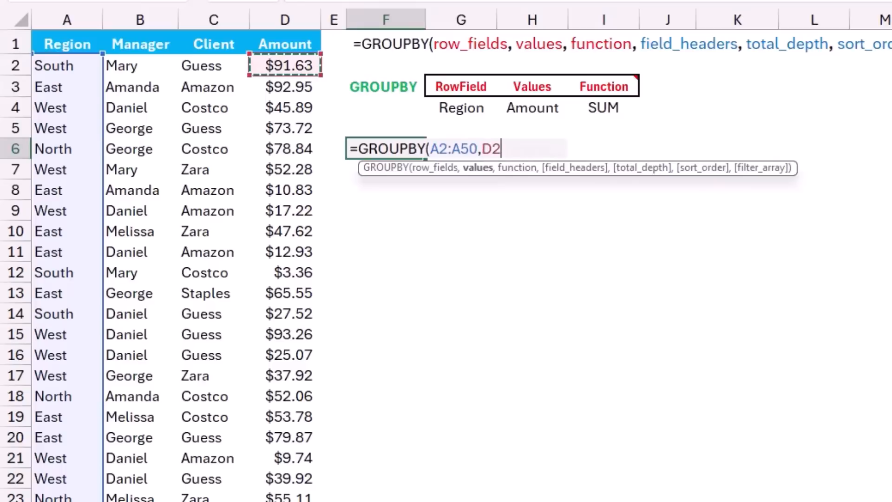
key(ctrl+shift+Down)
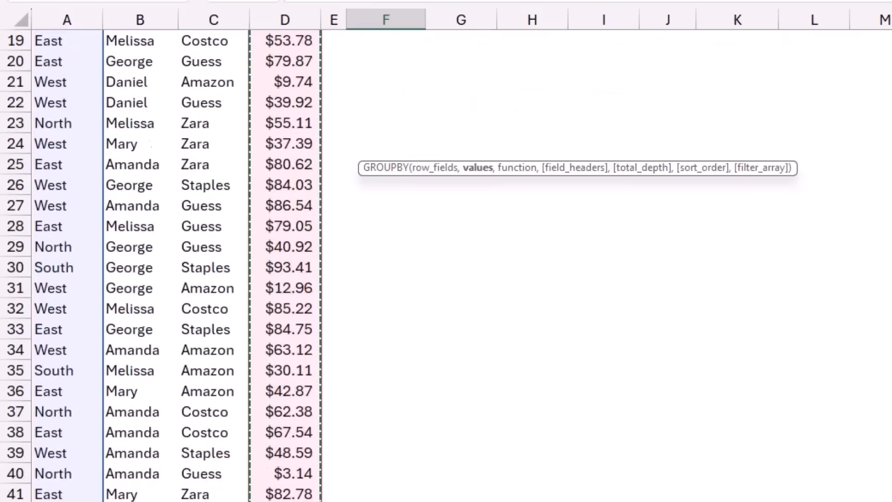
text(,)
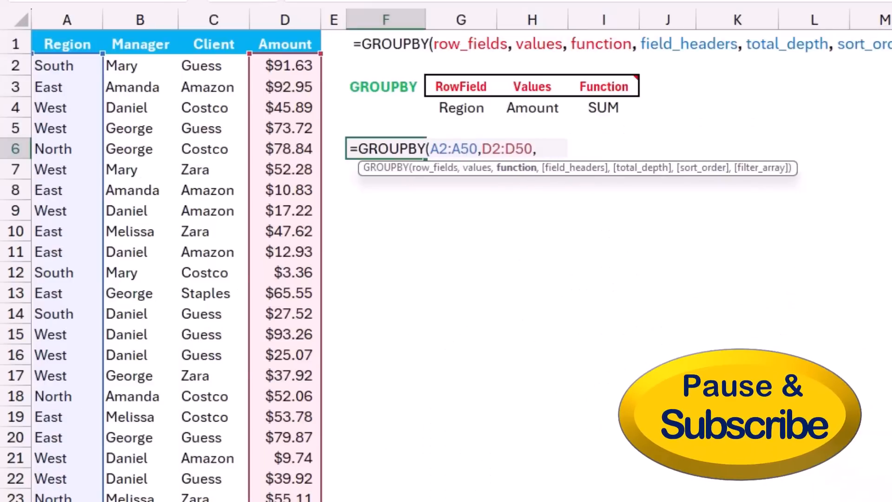
text(Su)
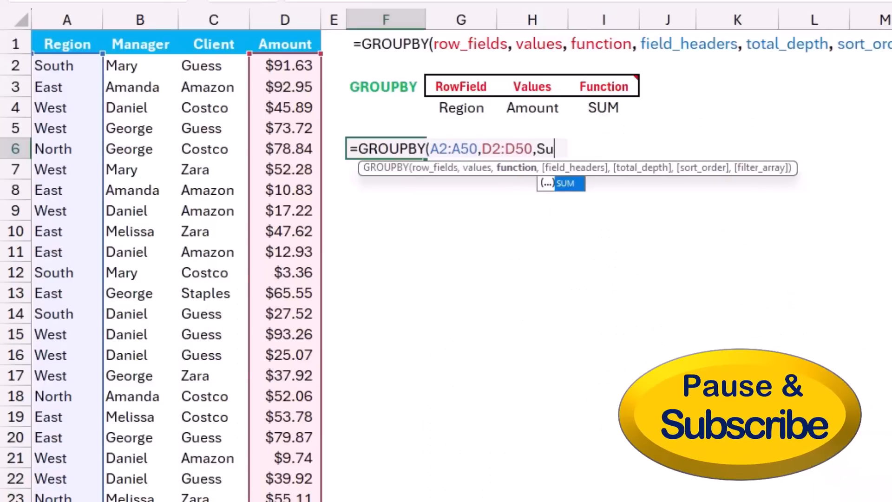
text(m))
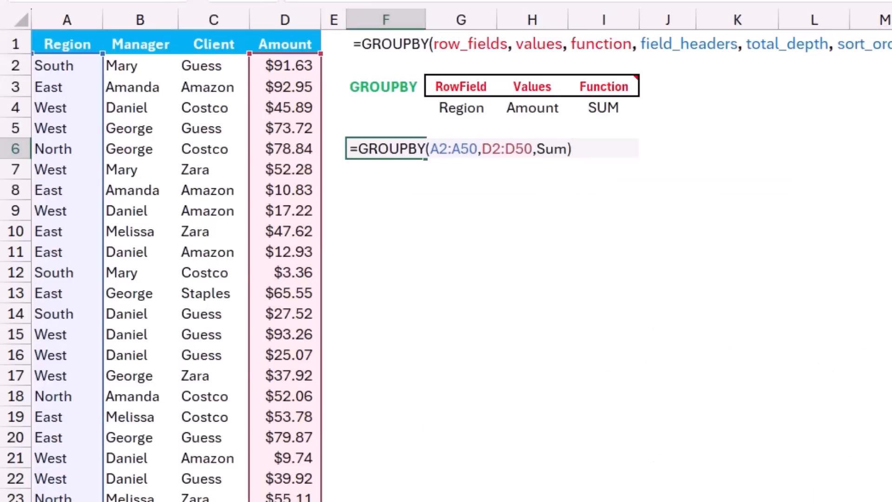
key(Return)
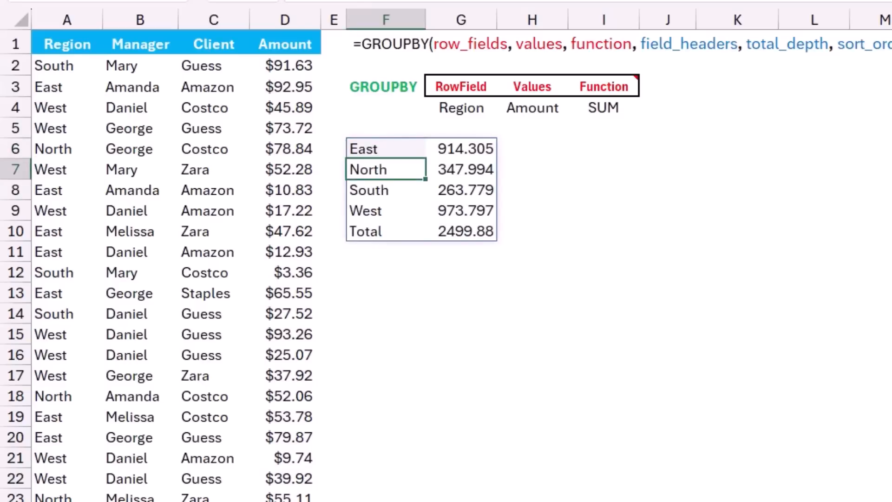
Change the East/Amazon amount in D3 to 2000
click(285, 87)
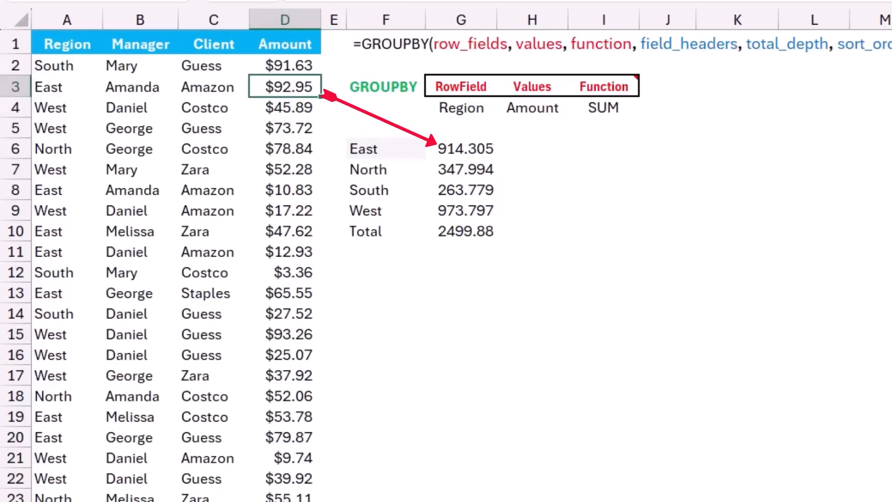
key(F2)
key(BackSpace)
key(BackSpace)
key(BackSpace)
key(BackSpace)
key(BackSpace)
key(BackSpace)
key(BackSpace)
text(2000)
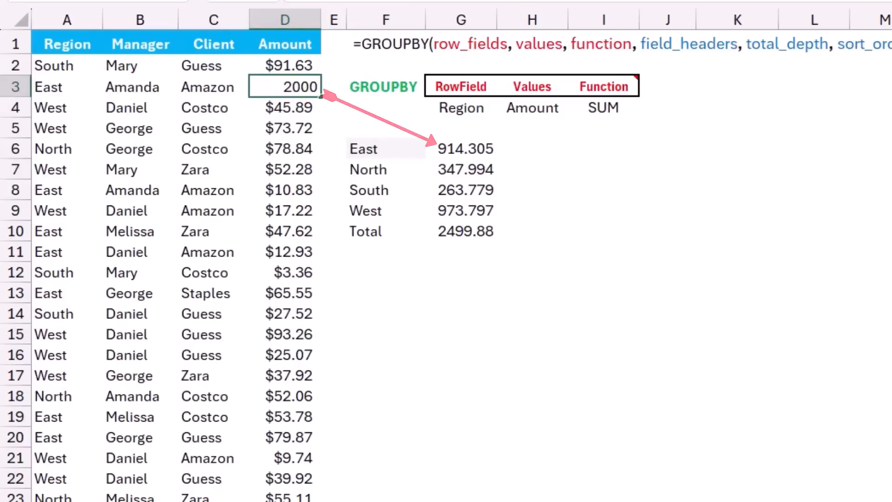
key(Return)
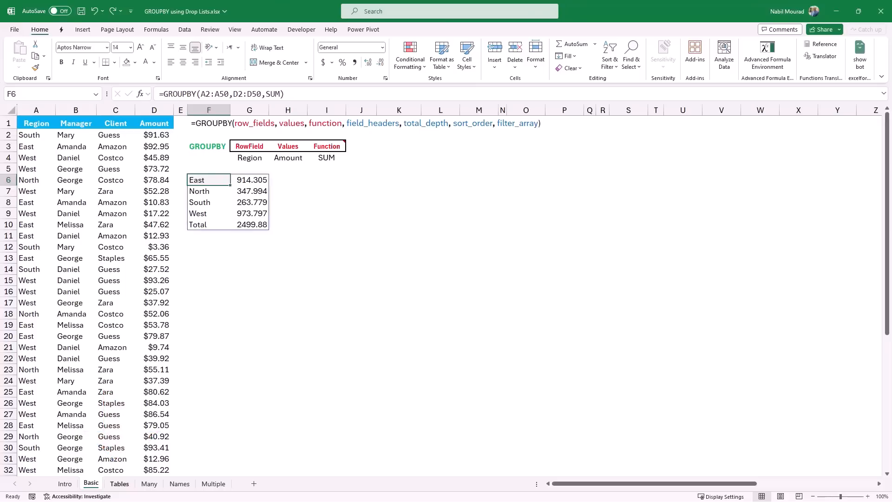
Switch to the Tables sheet and check the name of the data table
click(120, 484)
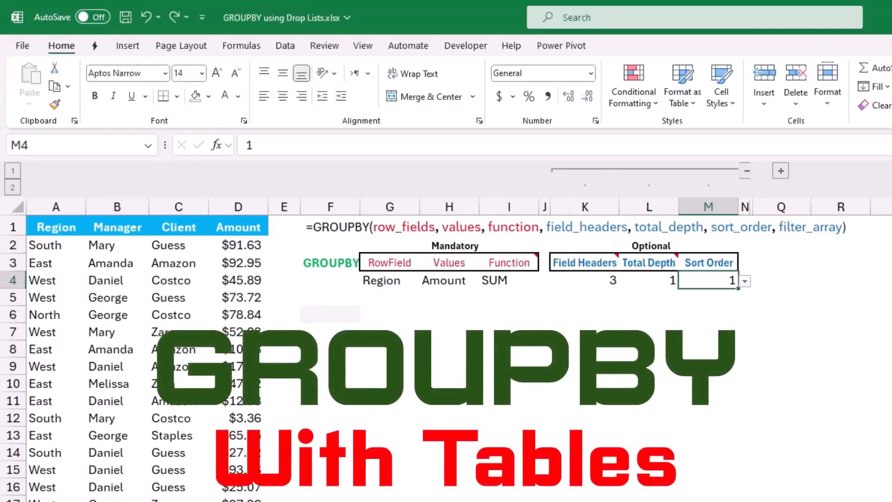
click(117, 298)
click(628, 46)
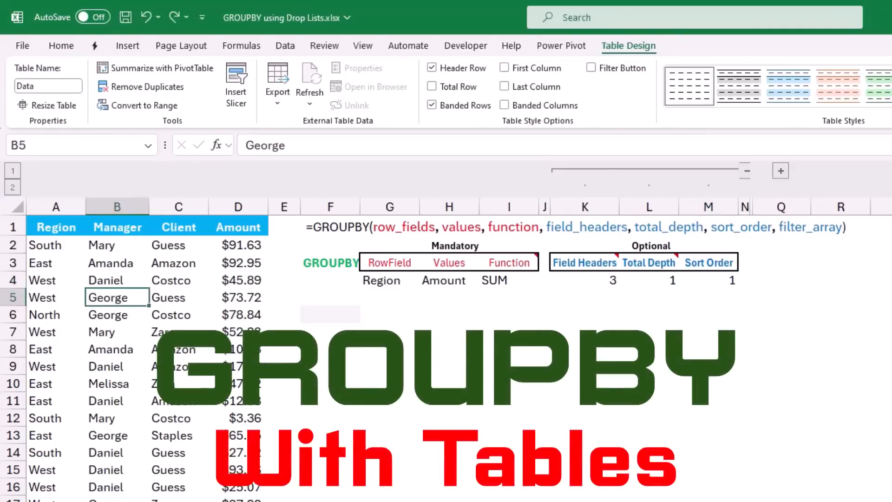
Enter a GROUPBY formula in F6 summing Data[Amount] by Data[Region] with Sum, then clear the cell
click(331, 315)
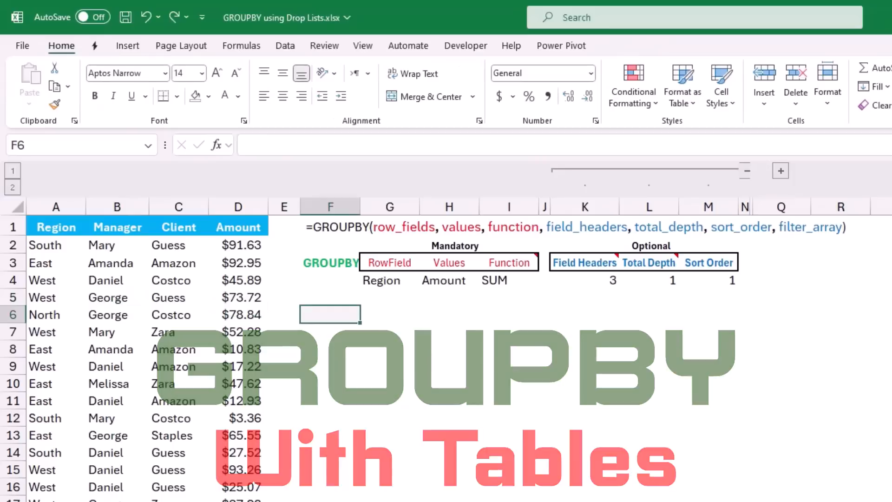
text(=gr)
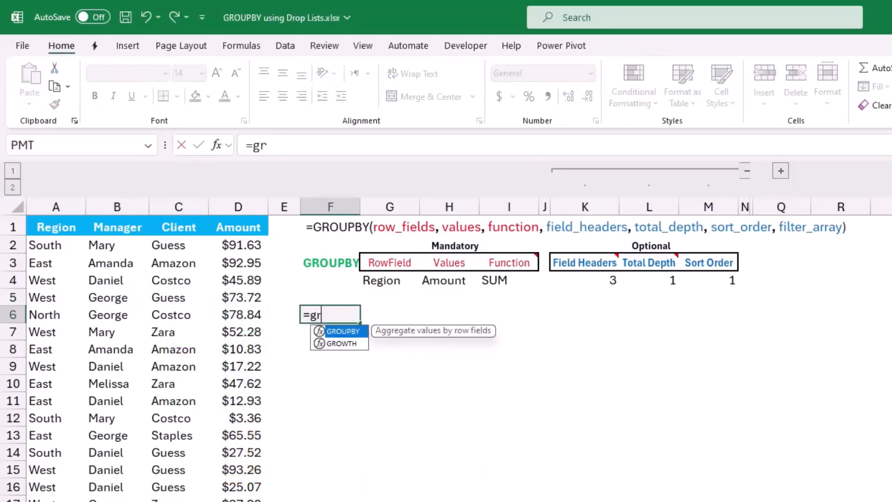
text(ou)
key(Tab)
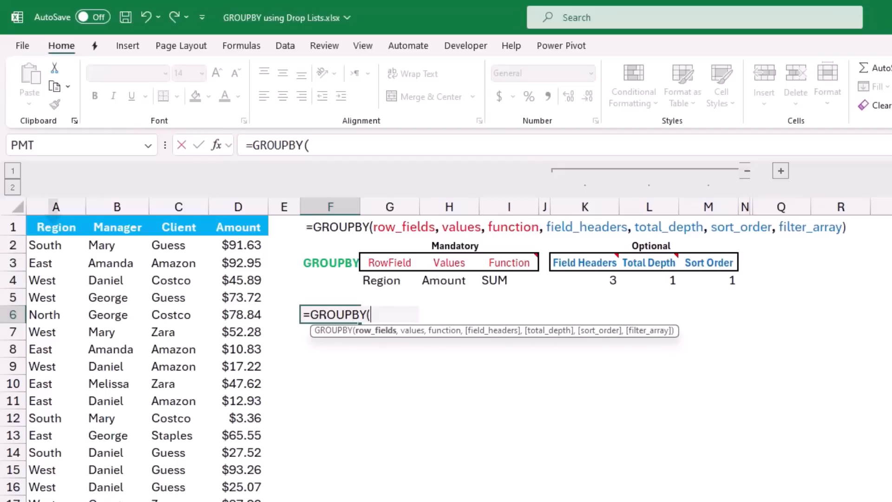
click(53, 218)
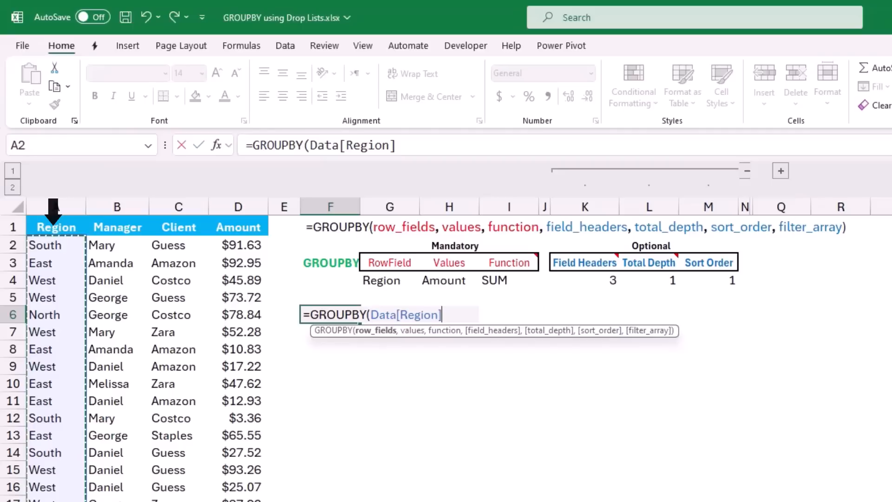
text(,)
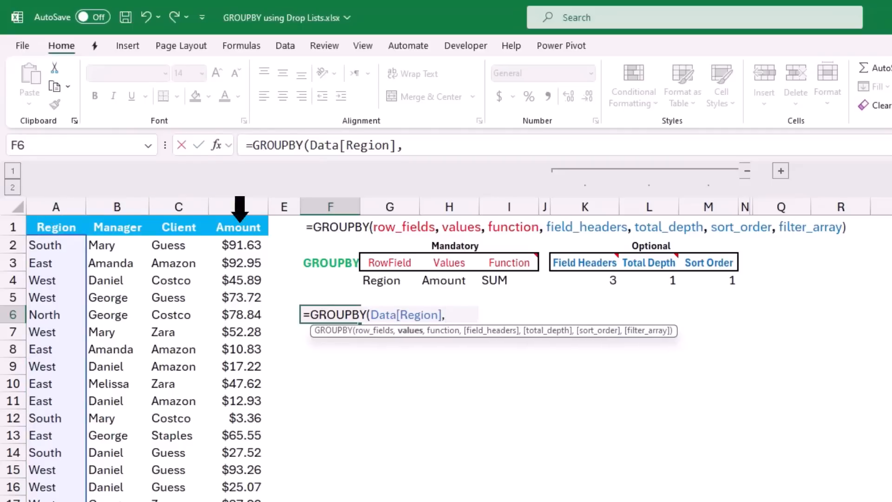
click(239, 209)
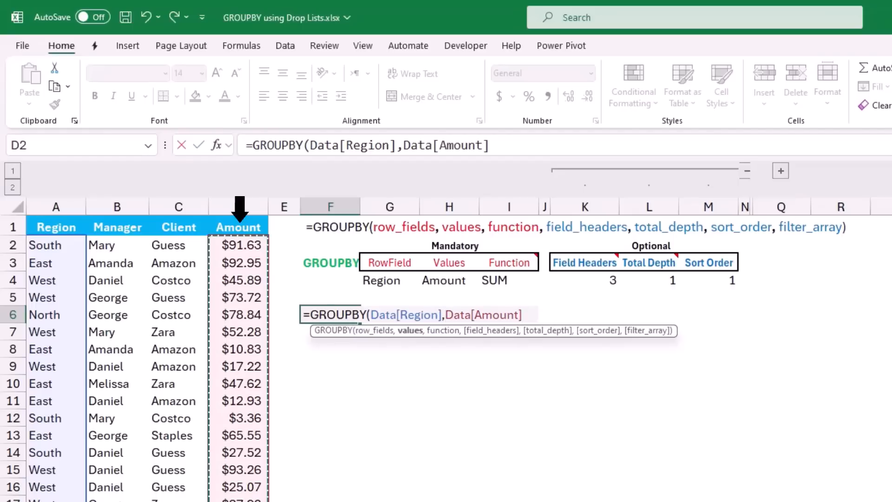
text(,)
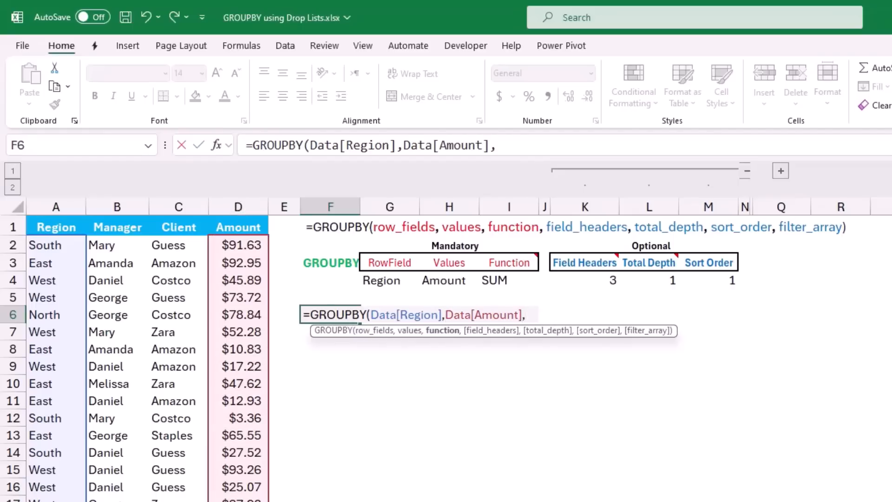
text(Sum)
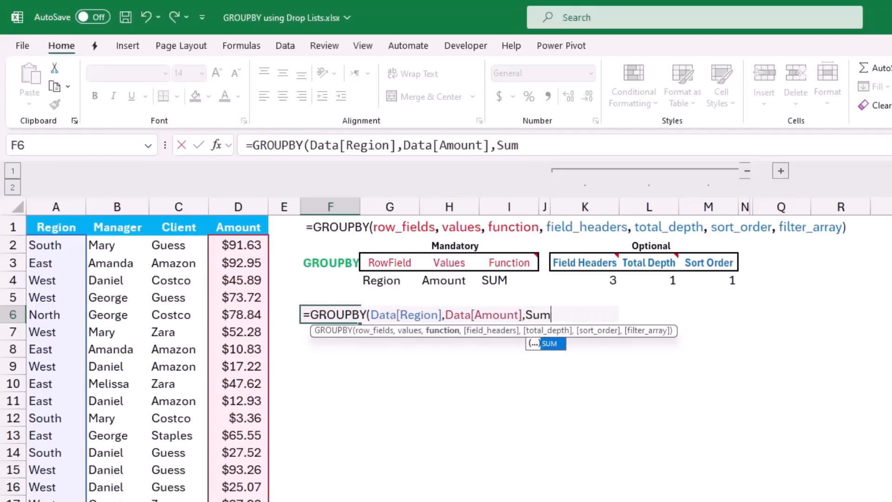
text())
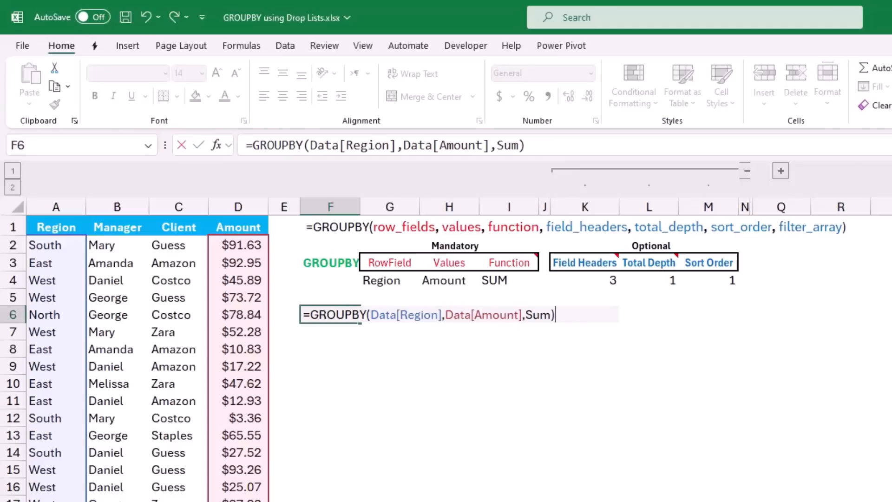
key(Return)
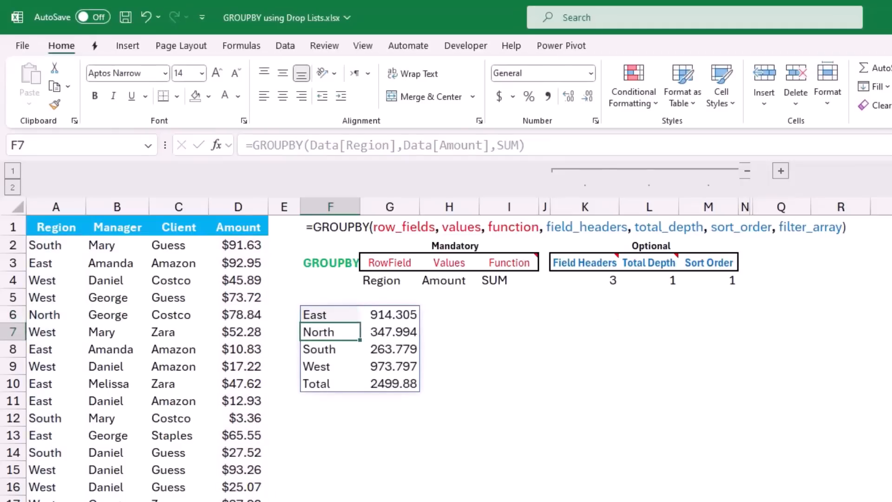
key(Up)
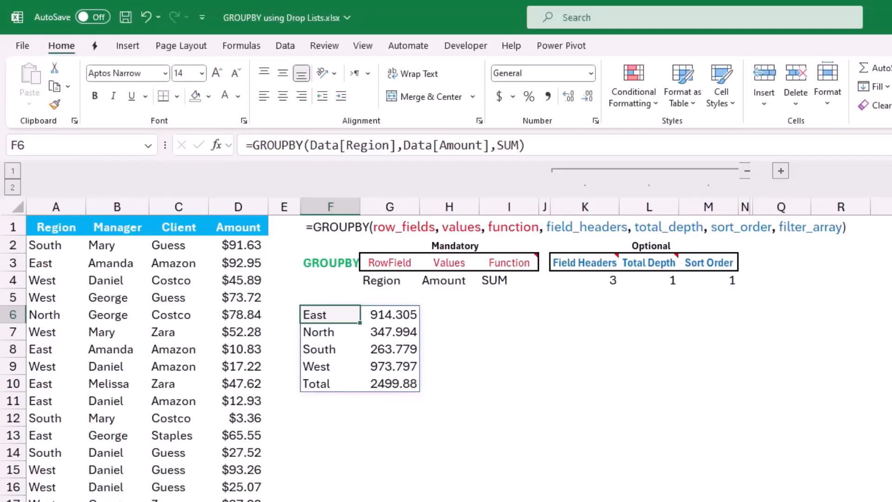
key(Delete)
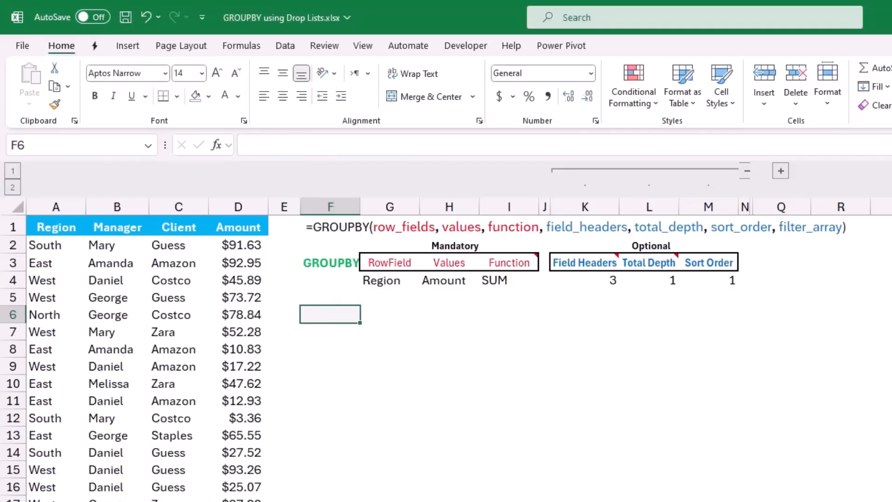
Start a new GROUPBY formula in F6 using the Data table's Region column including its header as row fields
text(=gr)
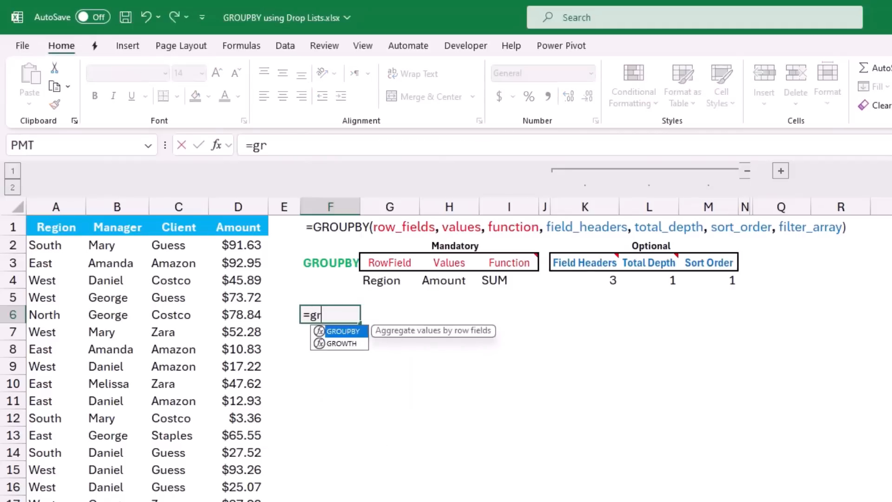
text(oupb)
key(Tab)
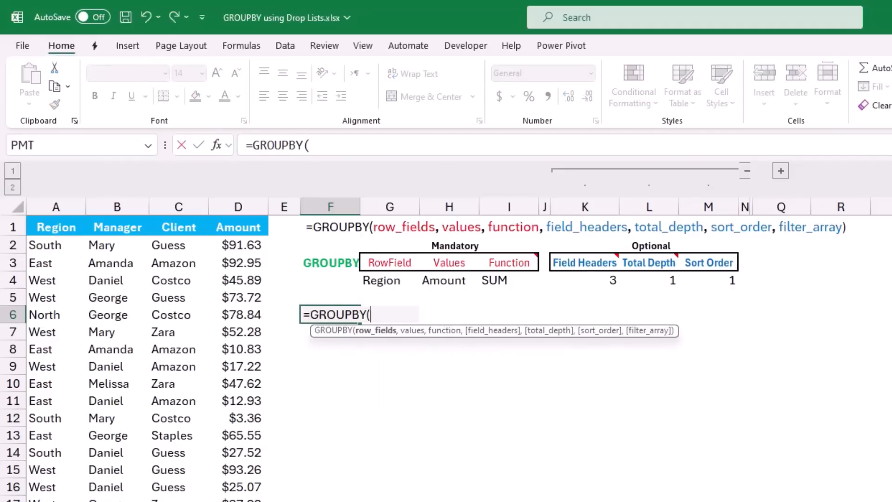
click(53, 215)
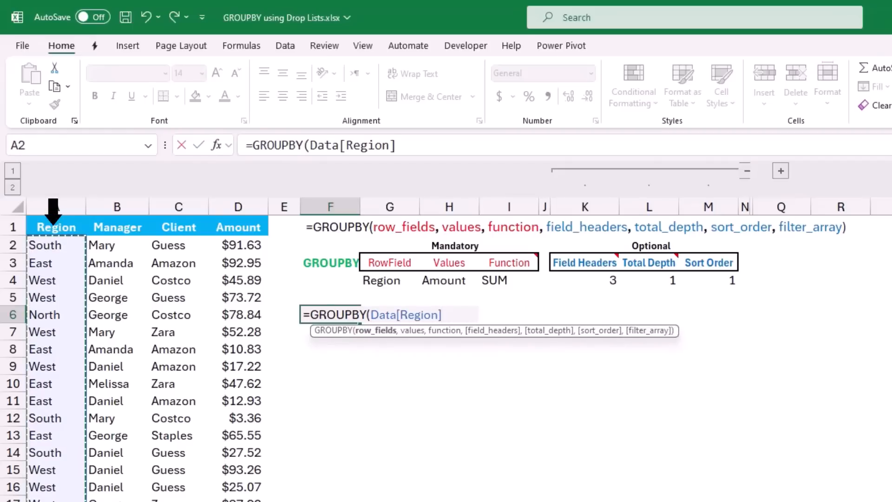
click(53, 216)
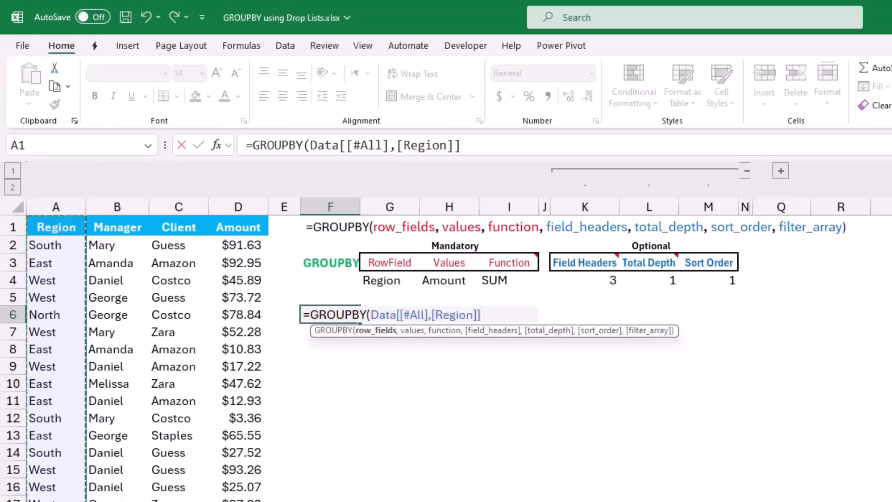
text(,)
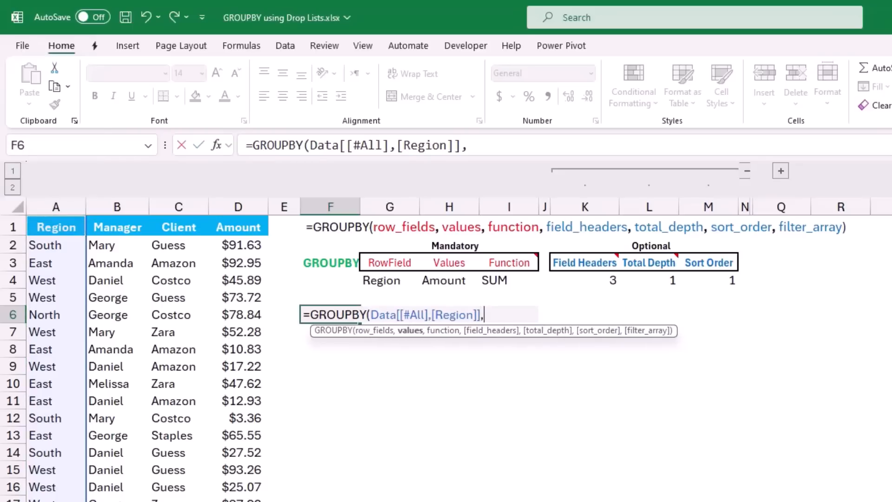
Complete the F6 GROUPBY formula with the Data table's Amount column, including its header, as values and SUM as the function
click(239, 219)
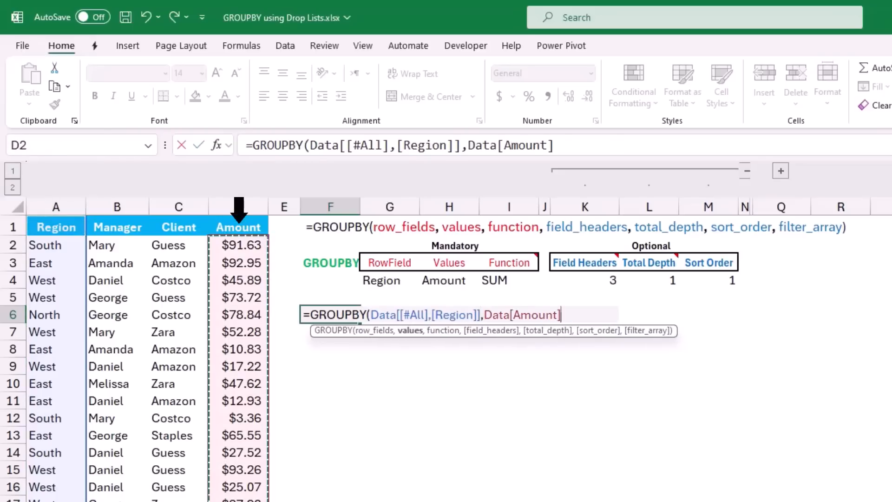
click(239, 219)
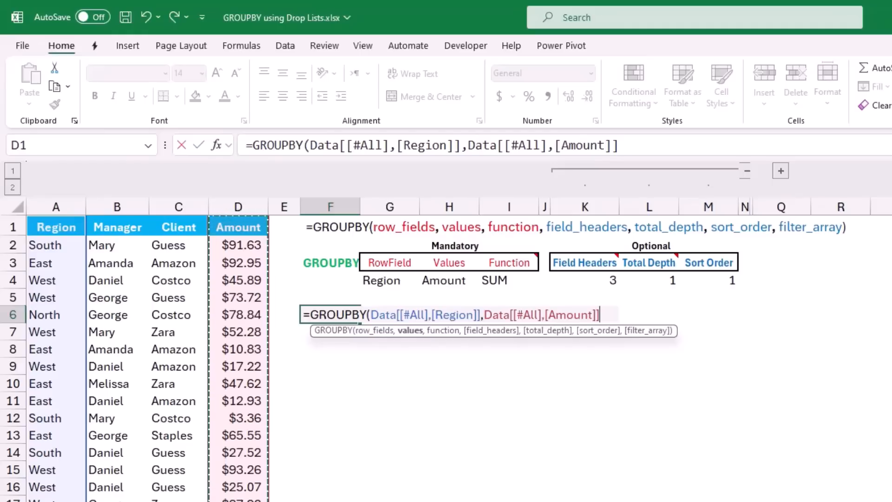
text(,)
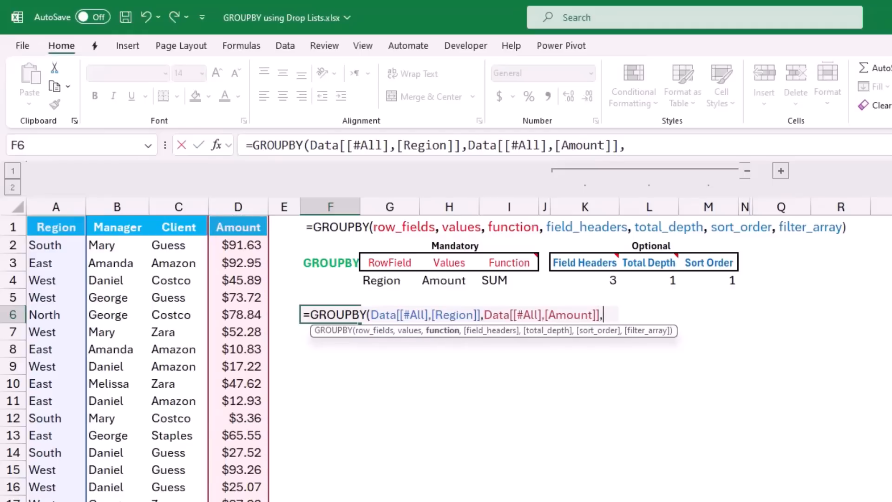
text(Sum))
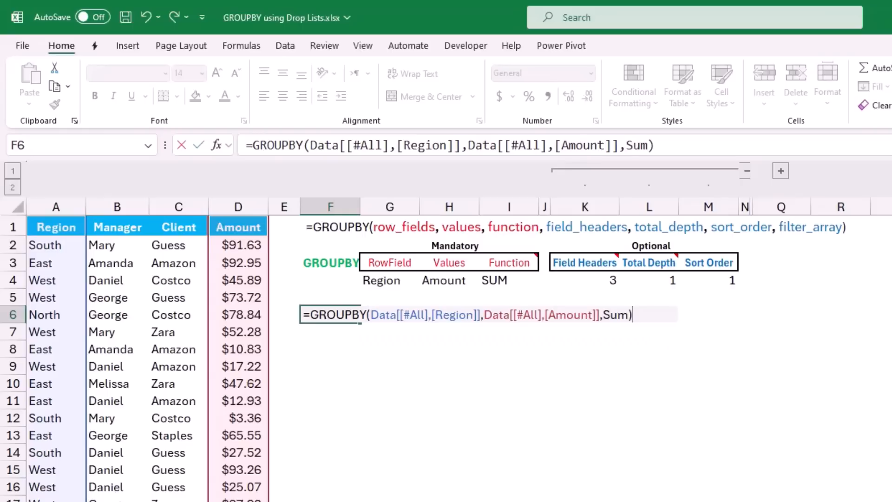
key(Return)
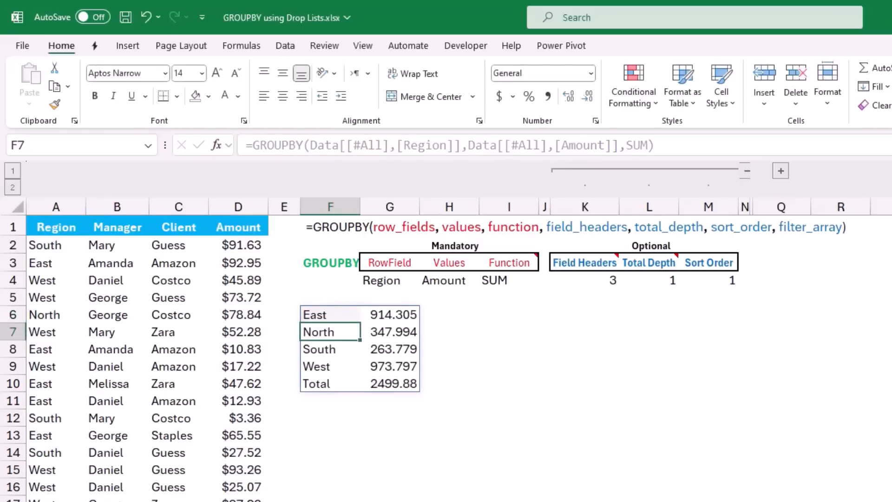
Add a field headers argument of 3 to the F6 GROUPBY formula
key(Up)
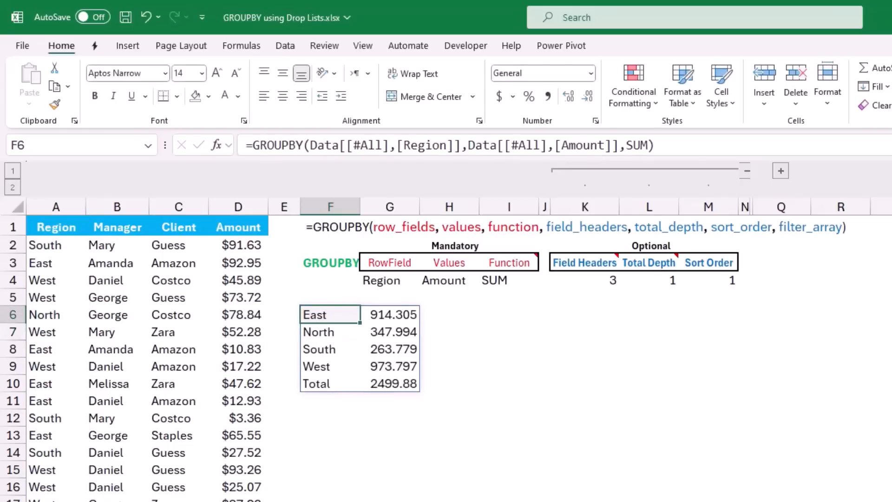
key(F2)
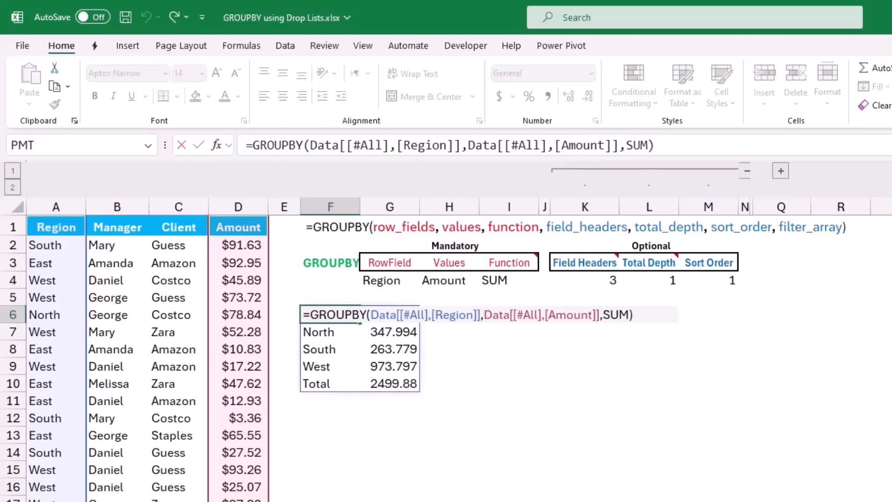
key(BackSpace)
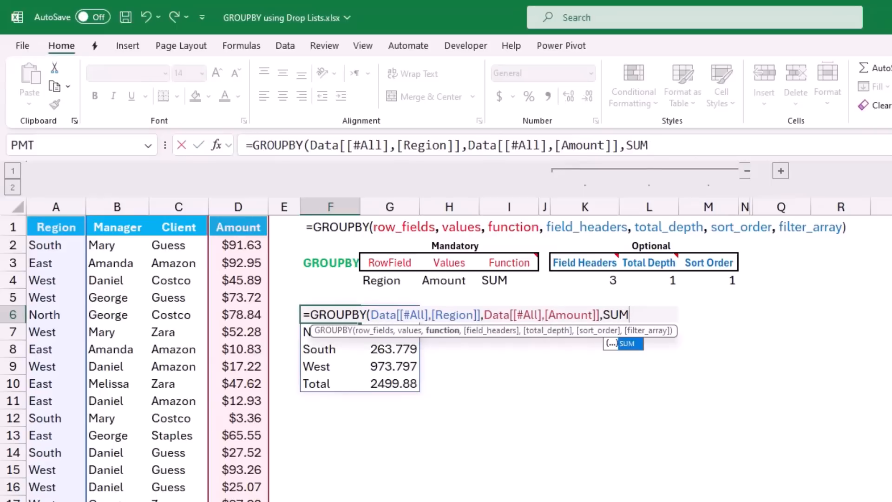
text(,)
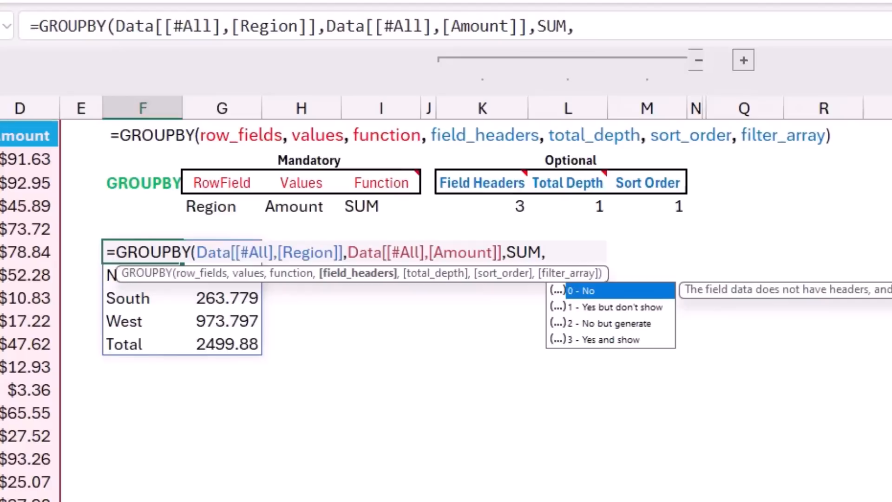
text(3))
key(Return)
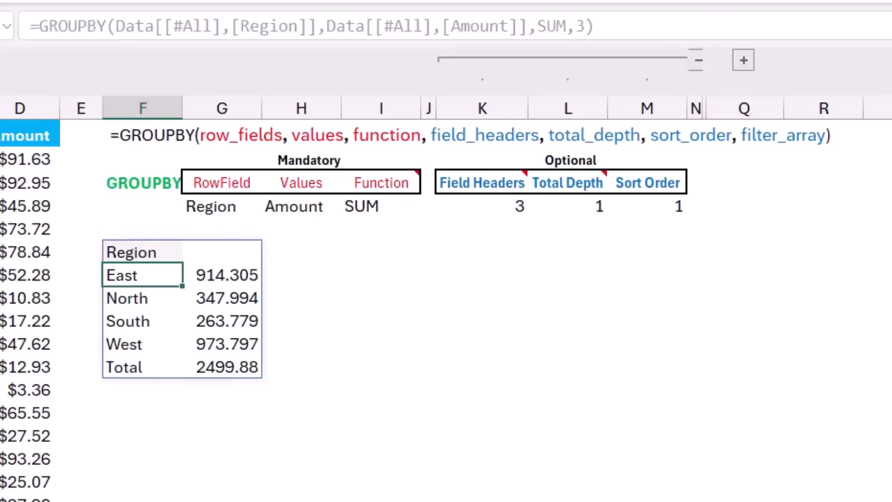
Extend the F6 GROUPBY formula with a total depth of 1 and a sort order of -1
click(142, 253)
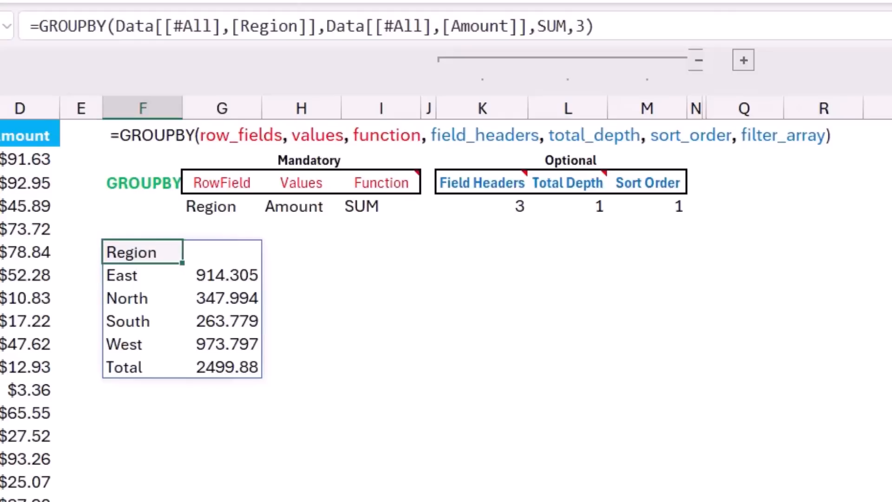
key(F2)
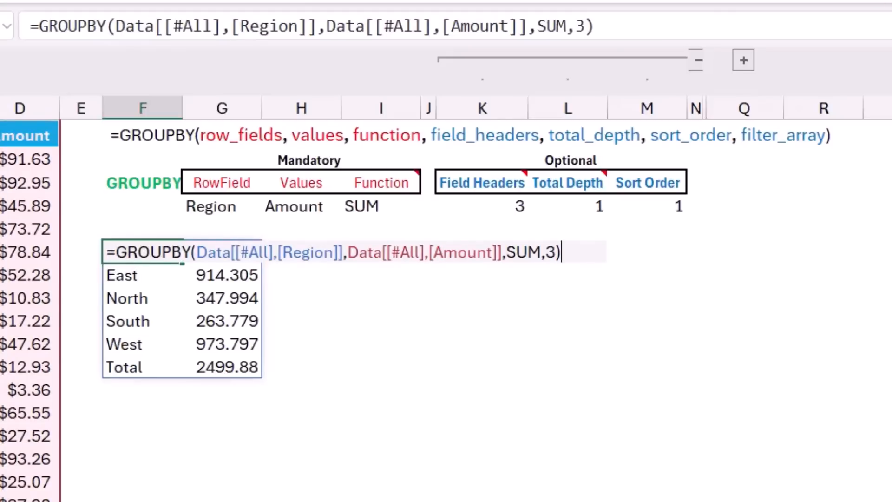
key(BackSpace)
text(,)
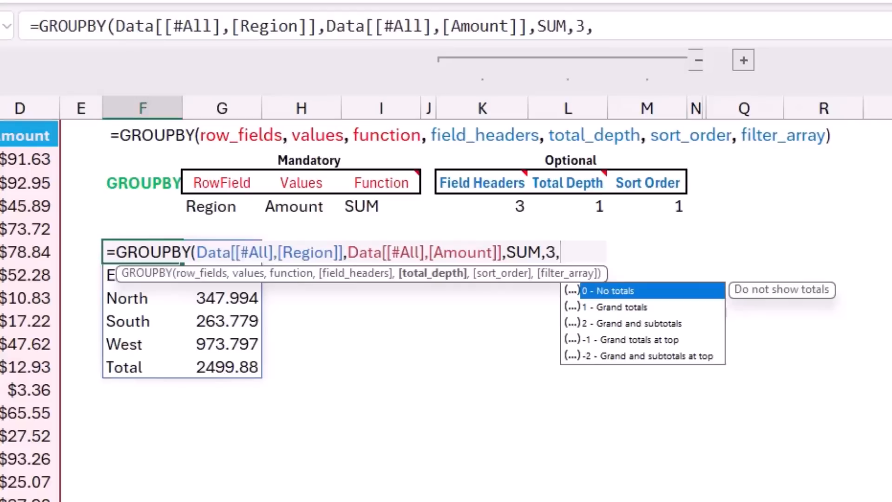
text(1)
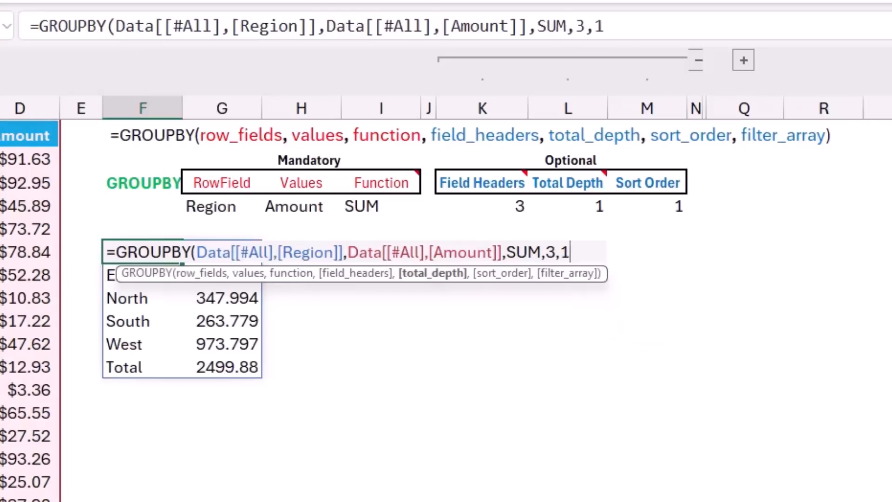
text(,)
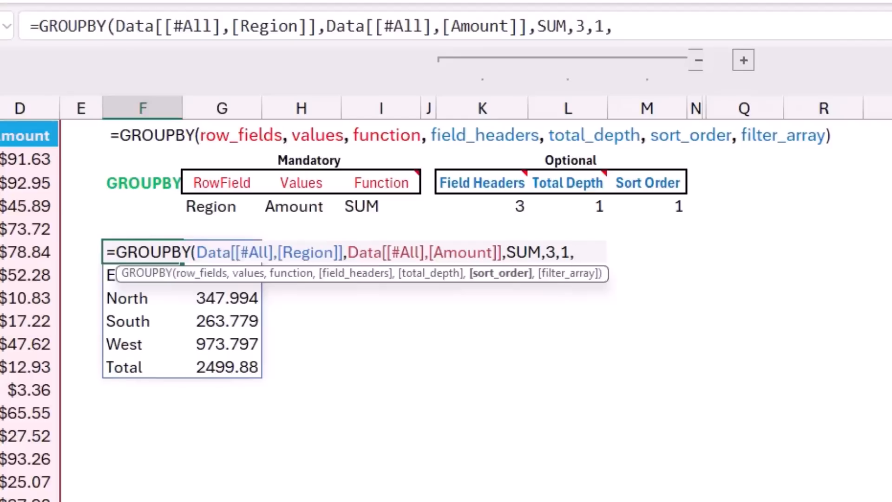
text(-1))
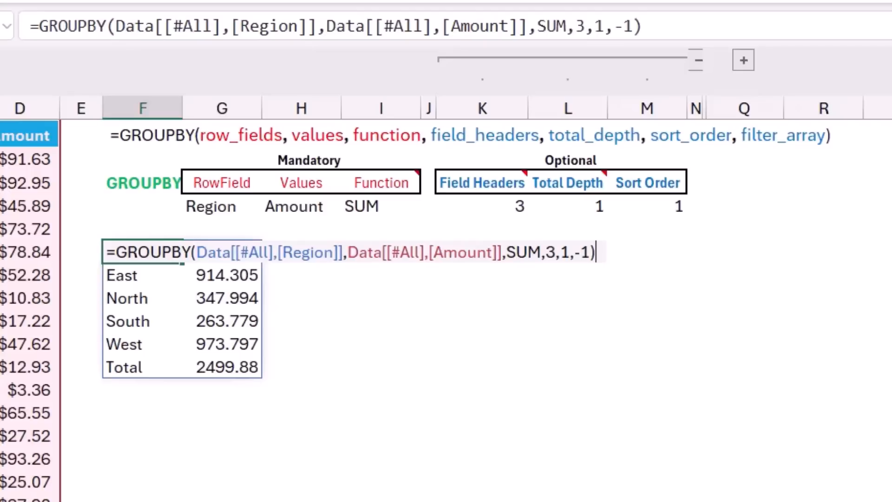
key(Return)
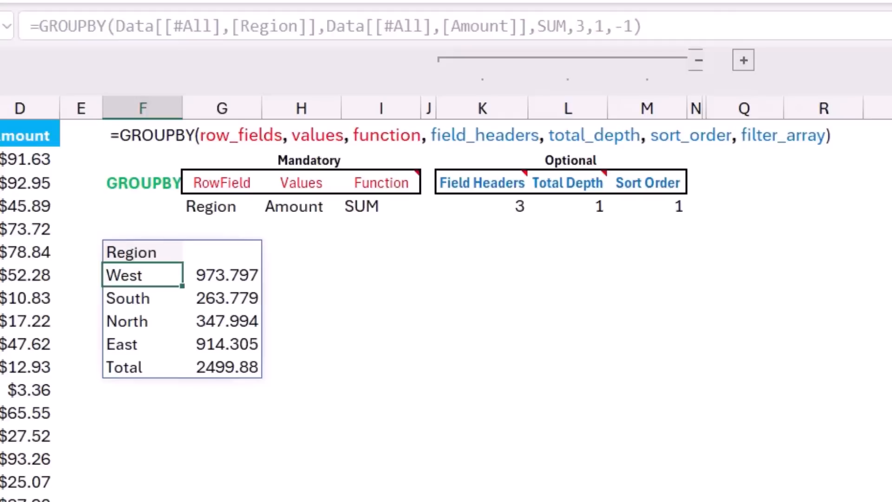
Change the sort order argument of the F6 GROUPBY formula to 2
key(Up)
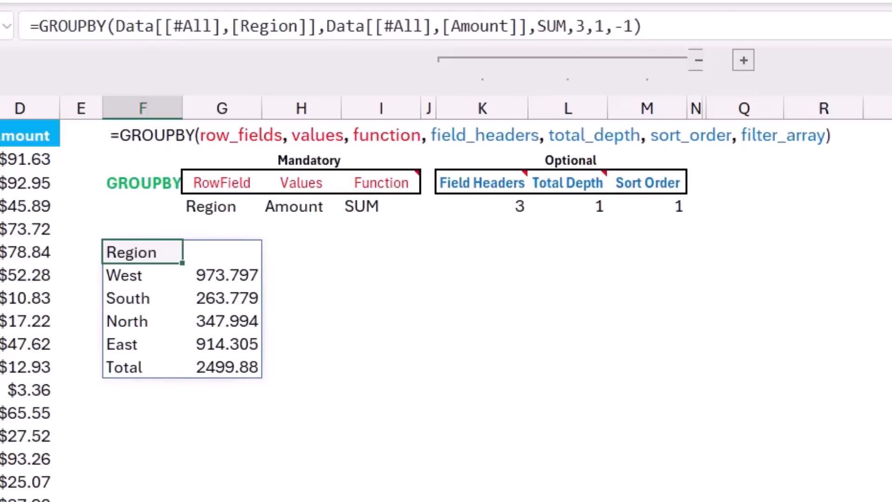
key(F2)
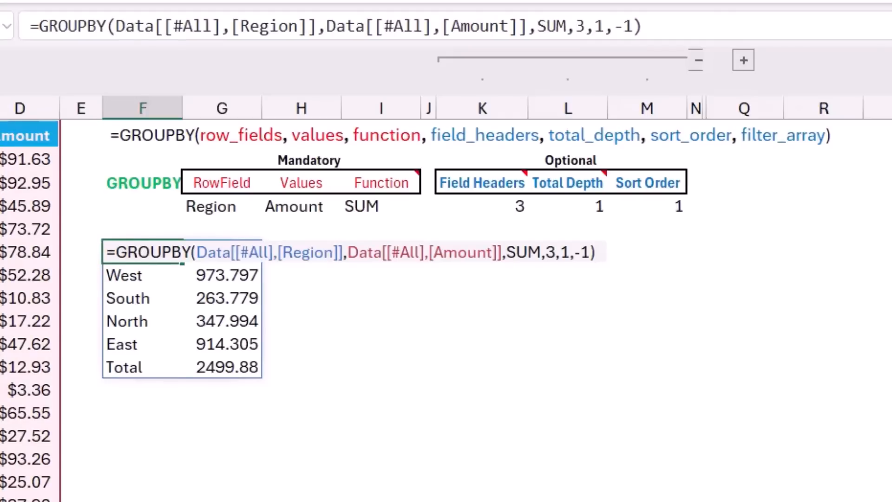
key(Left)
key(shift+Left)
key(shift+Left)
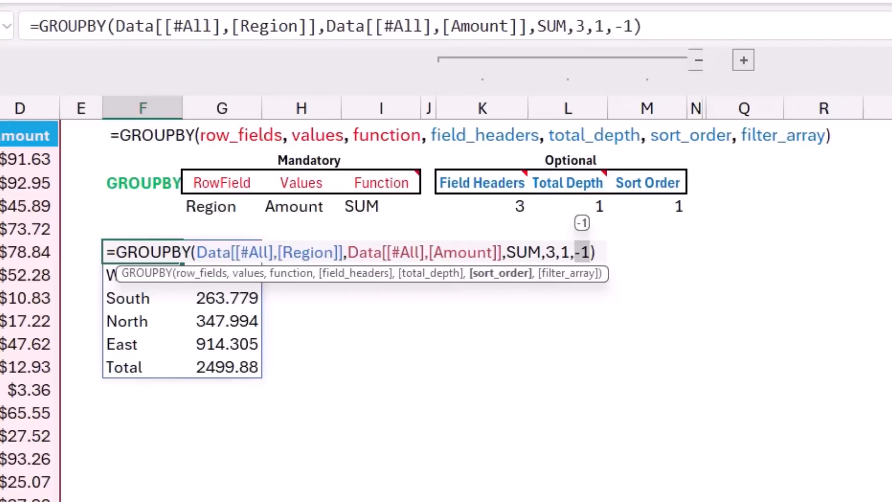
text(2)
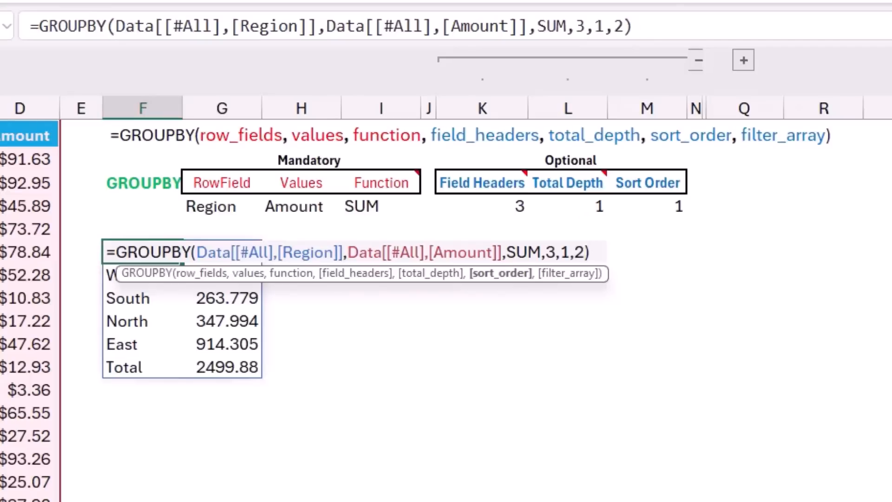
key(Return)
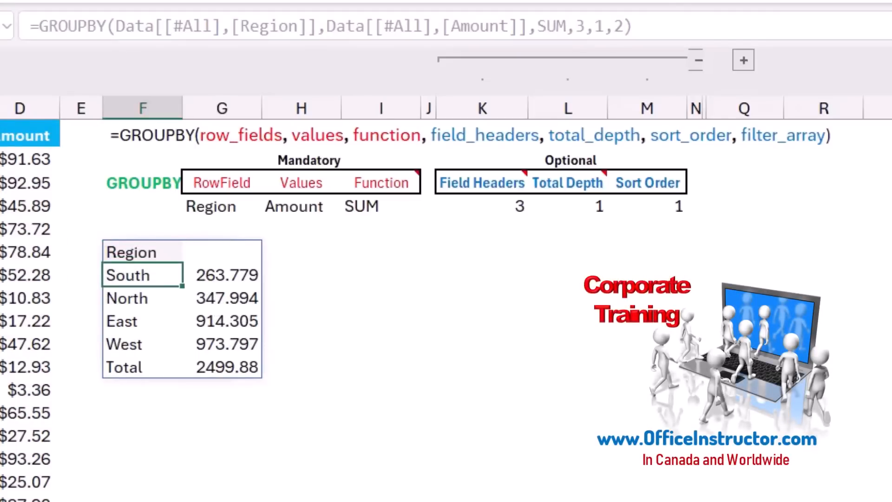
Replace the row fields in the F6 formula with the Data table's Region through Manager columns including headers
key(Up)
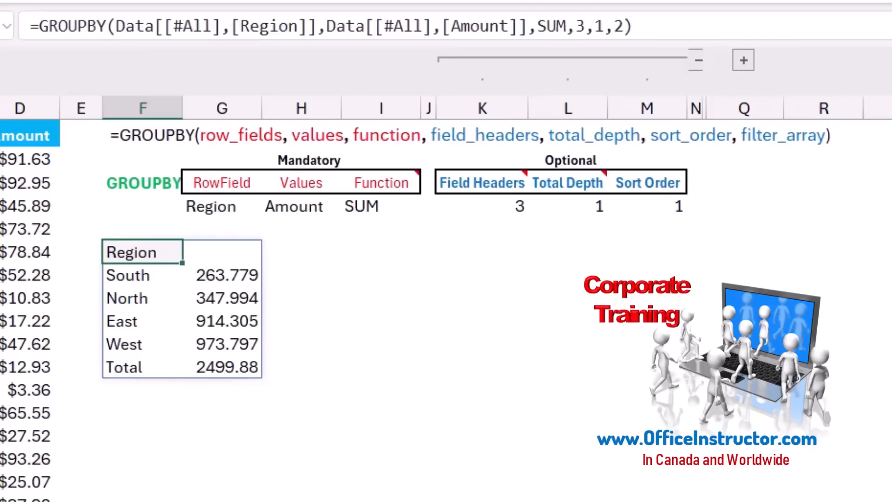
key(F2)
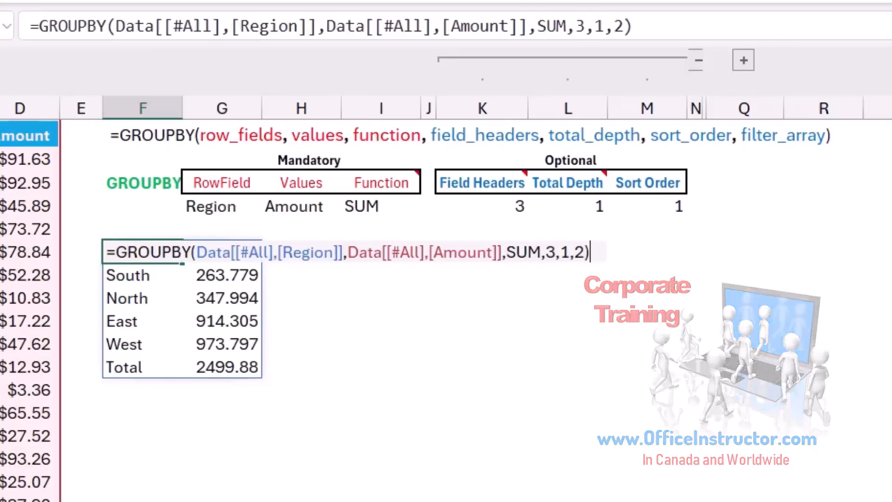
drag(197, 252, 344, 253)
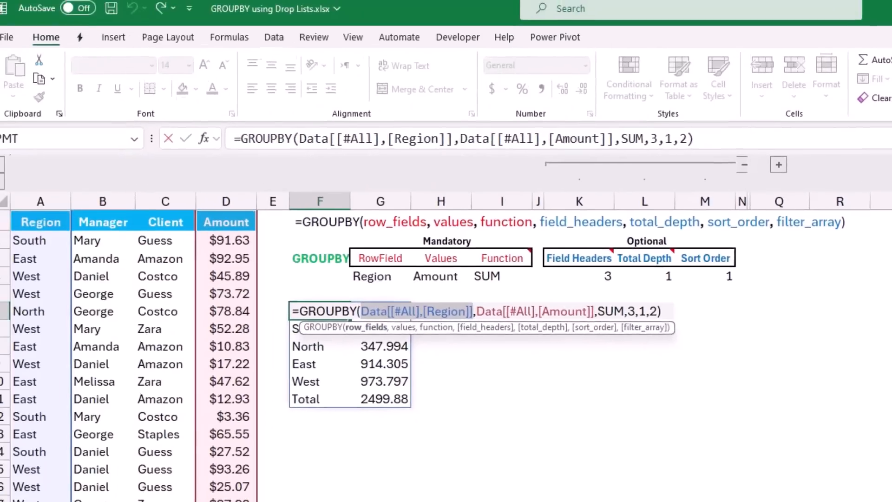
click(41, 213)
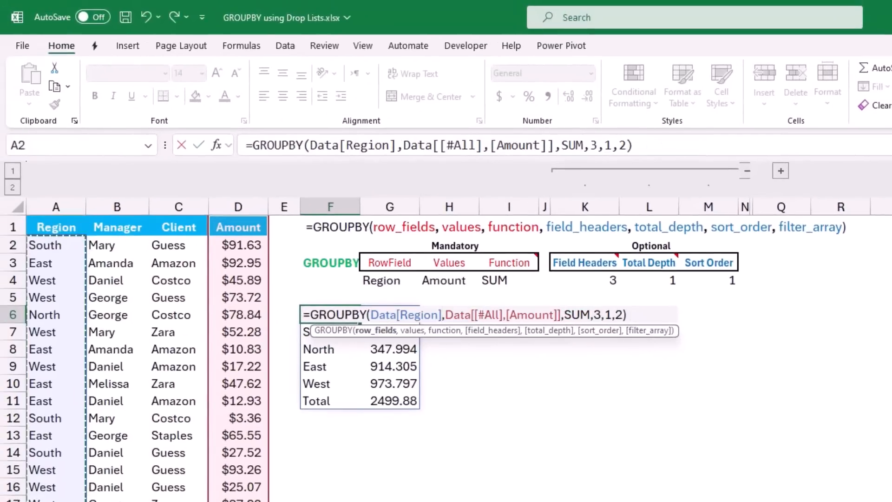
drag(42, 216, 112, 218)
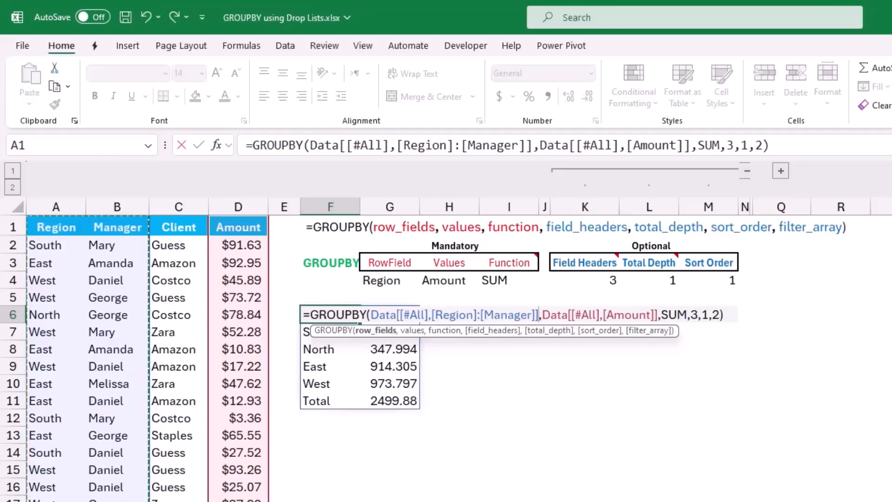
key(Return)
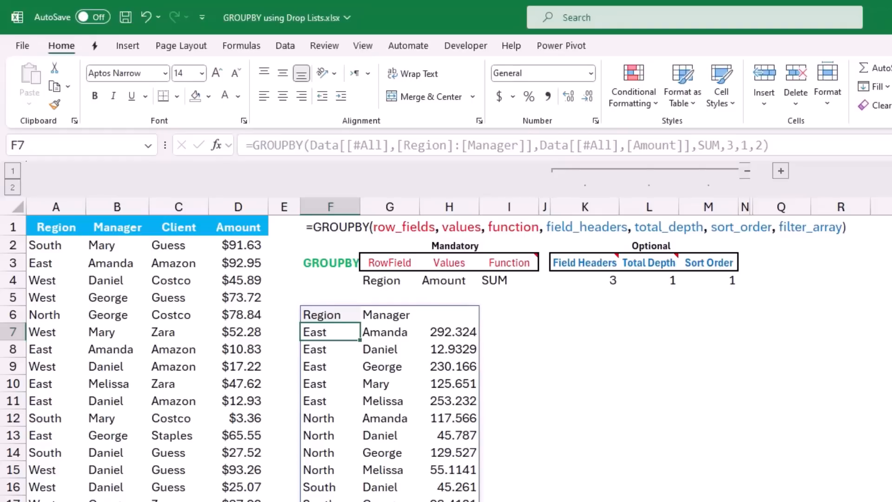
Change the total depth argument of the F6 GROUPBY formula to 2
key(Up)
key(F2)
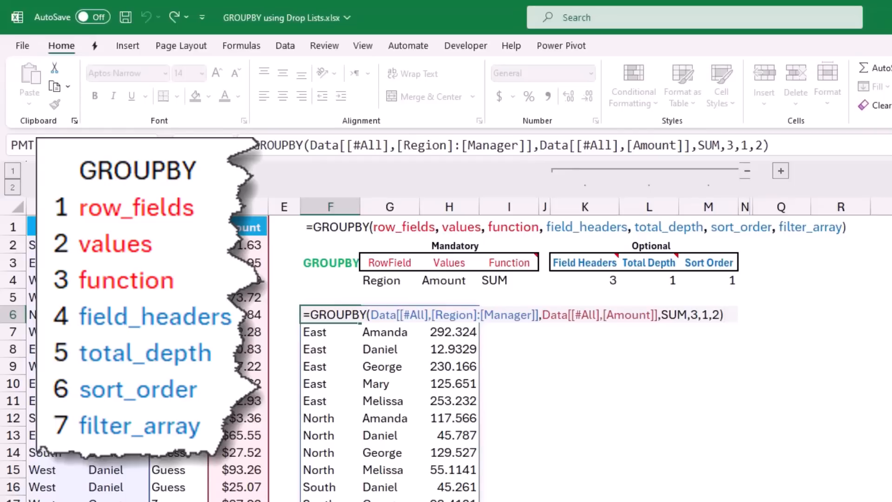
key(Left)
key(Left)
key(Left)
key(BackSpace)
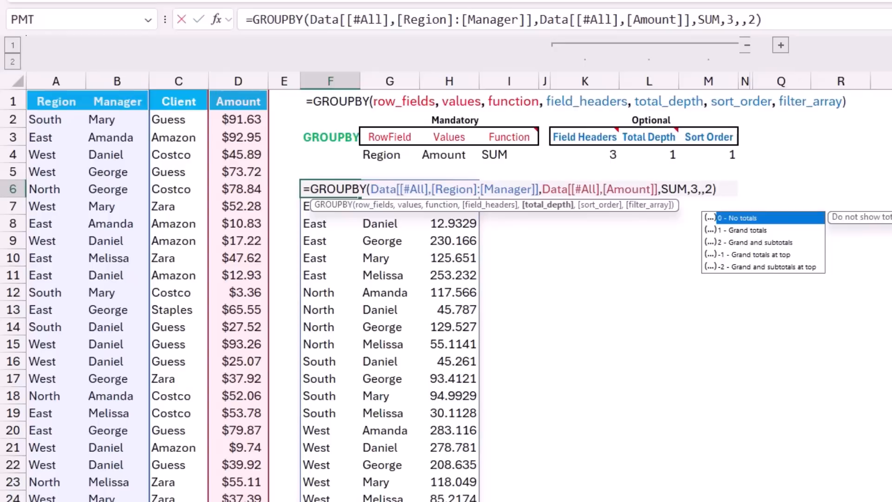
text(2)
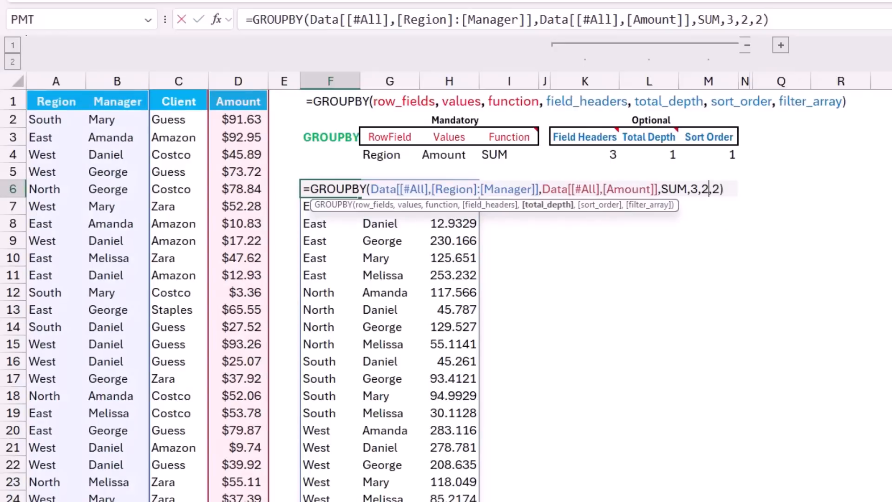
key(Return)
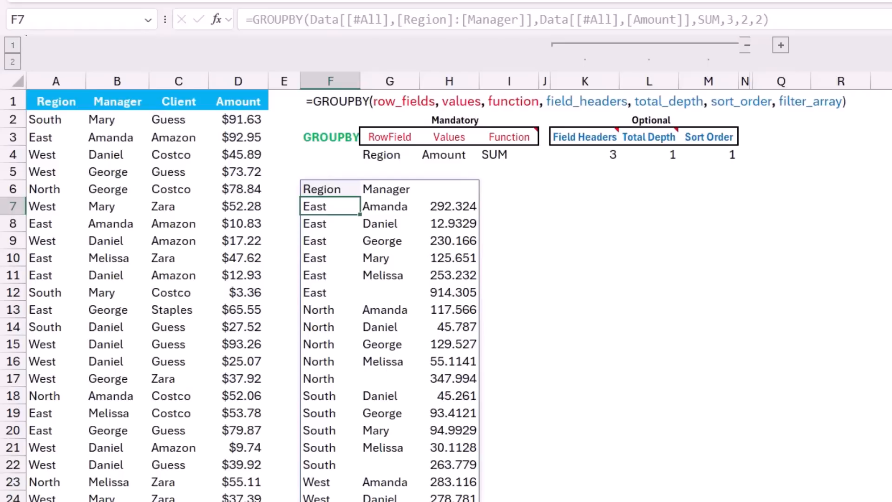
Change the total depth argument of the F6 GROUPBY formula to -2
click(330, 189)
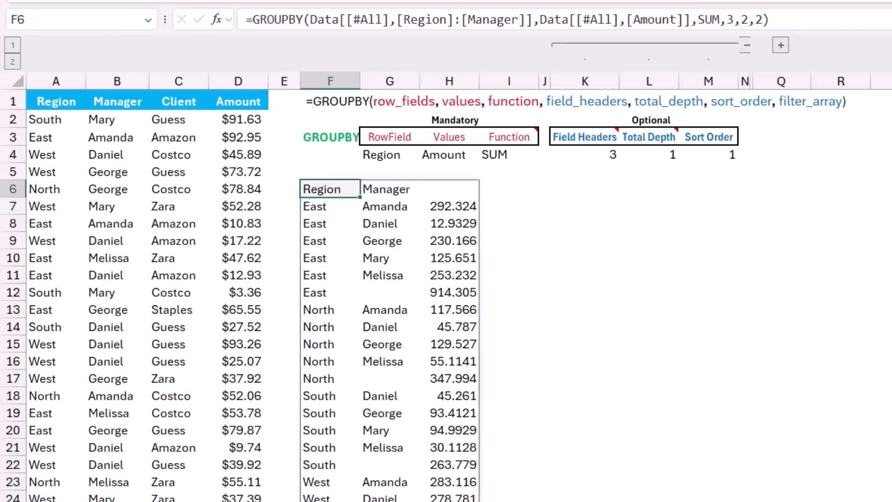
key(F2)
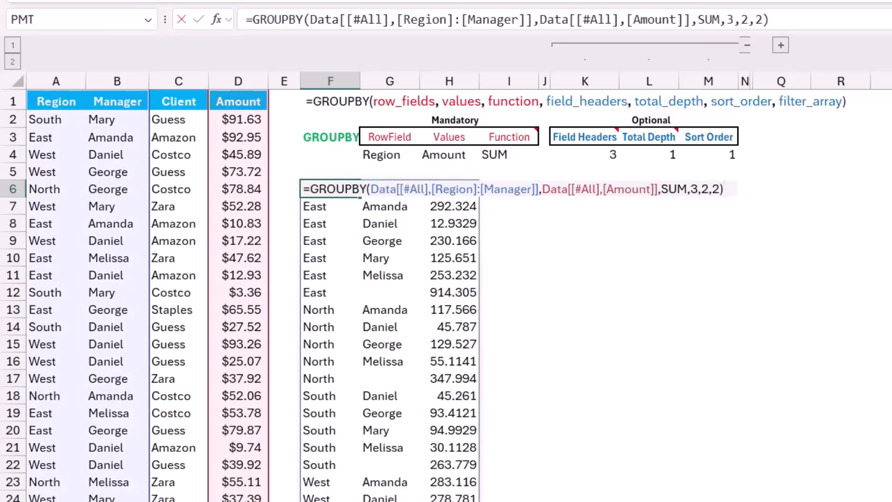
click(701, 189)
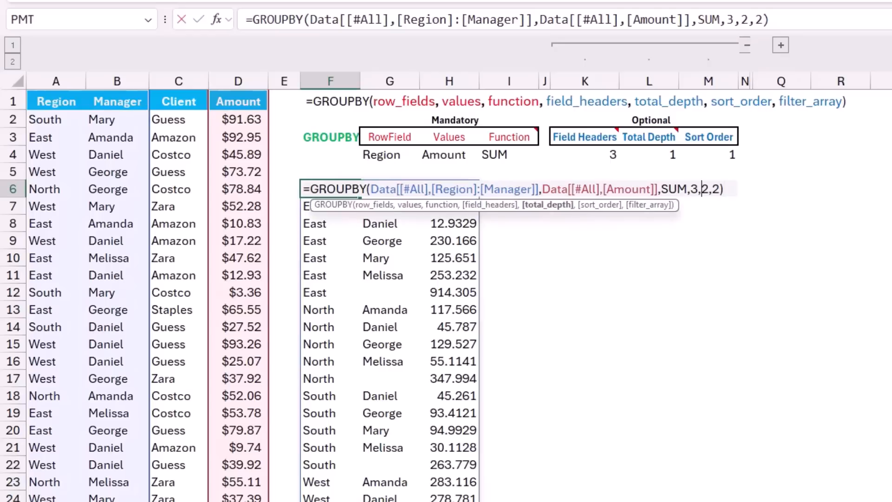
text(-)
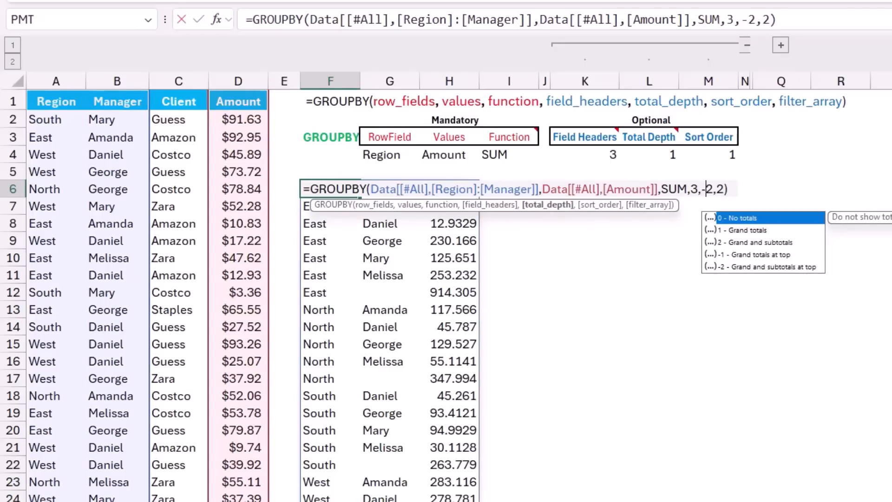
key(ctrl+Return)
key(Return)
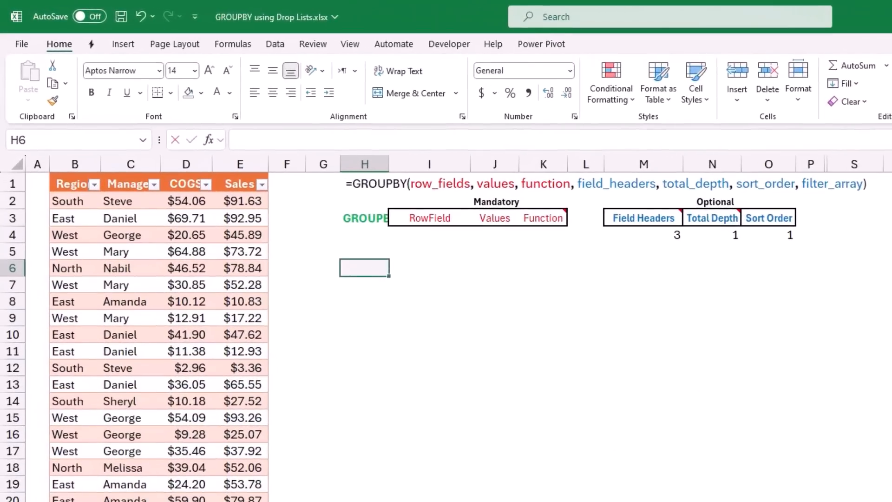
In H6, start a GROUPBY formula with the Source table's Region through Manager columns, including headers, as row fields
text(=gr)
key(Tab)
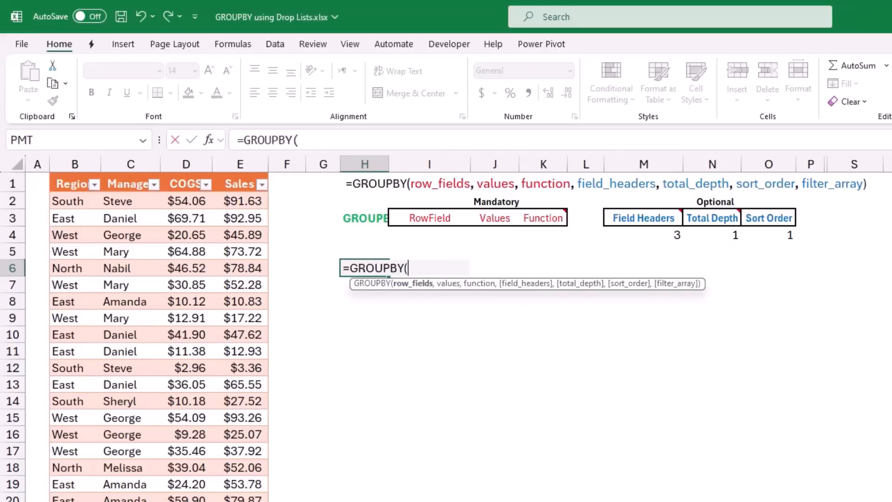
click(75, 175)
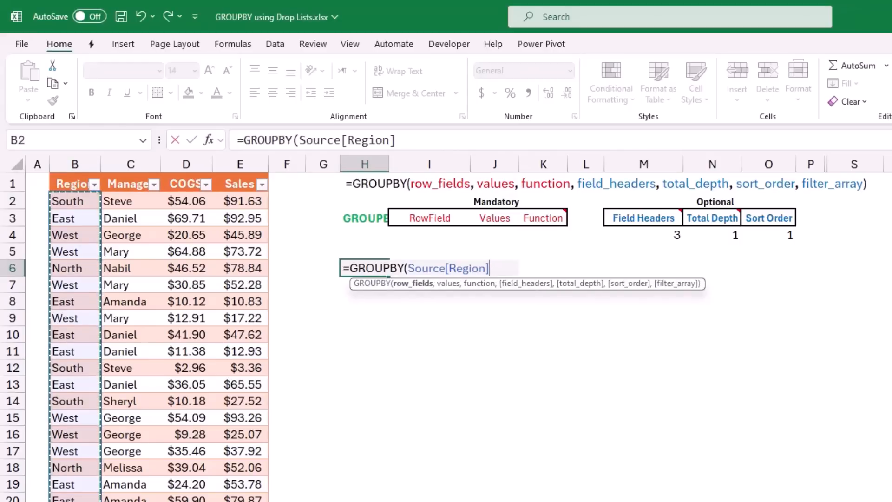
click(75, 175)
drag(75, 175, 130, 174)
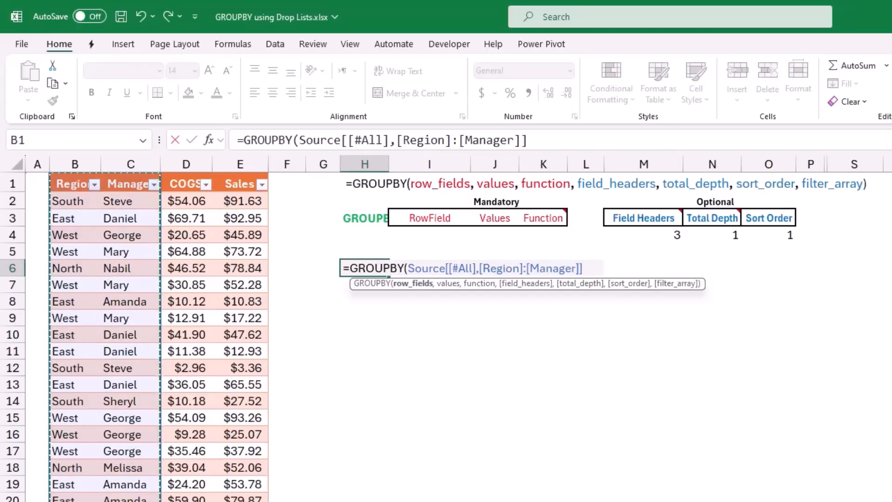
text(,)
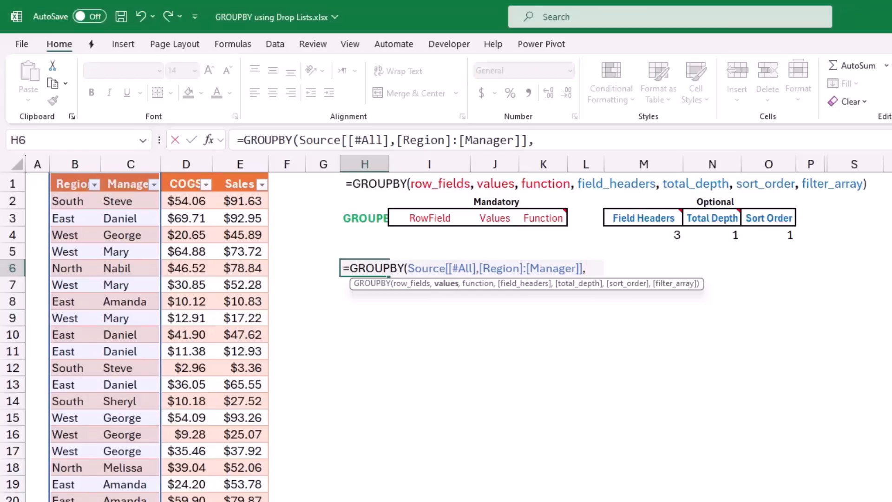
Add the Source table's COGS through Sales columns with headers as values and SUM as the function, and enter the formula
click(186, 174)
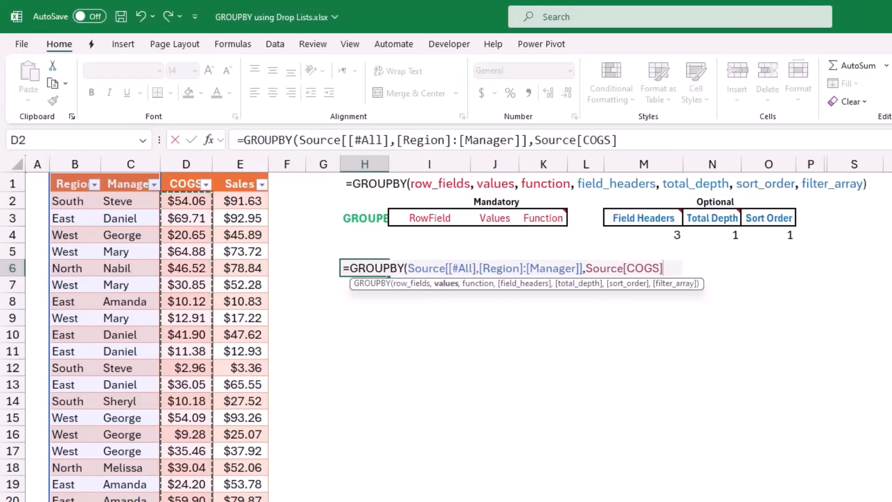
click(186, 175)
key(shift+Right)
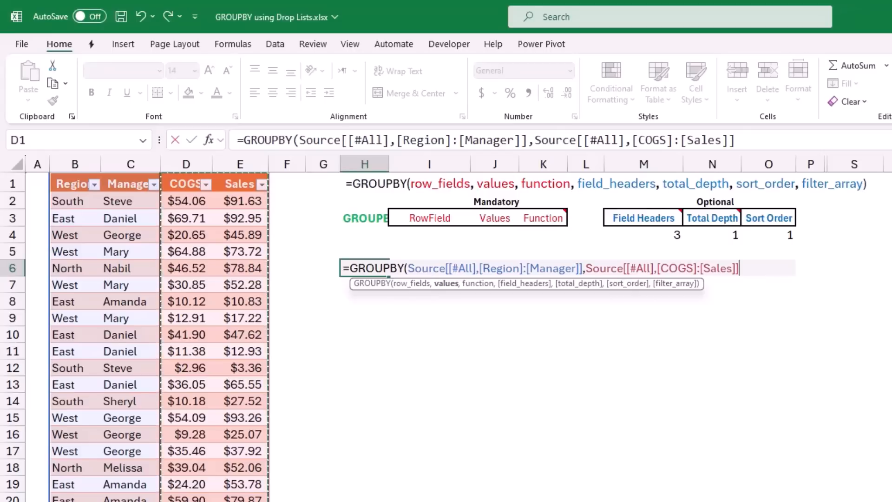
text(,)
text(Sum))
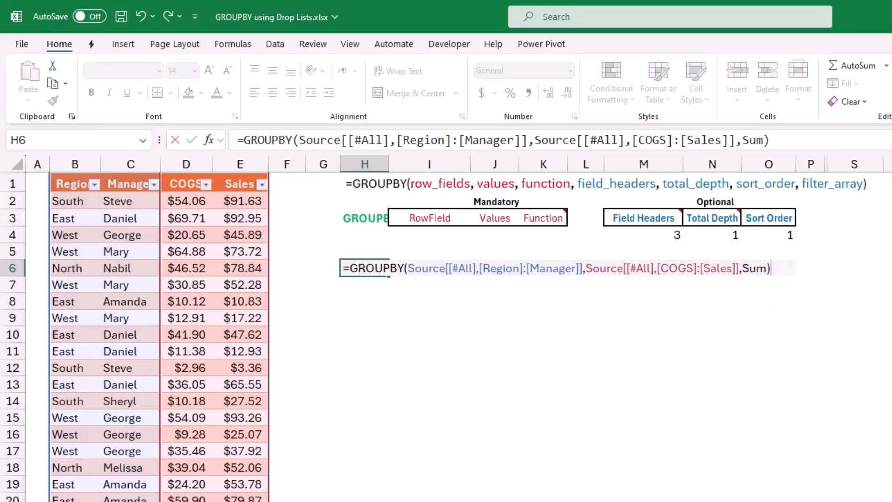
key(Return)
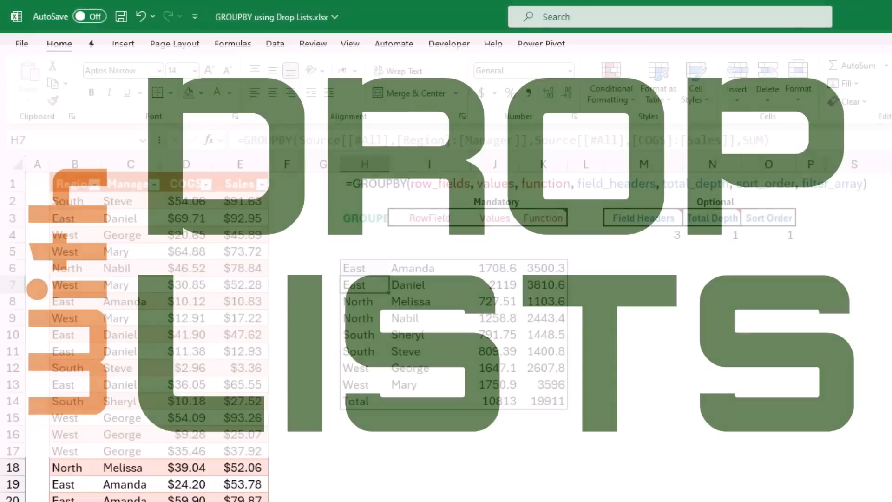
Extend the H6 formula so field headers, total depth and sort order come from cells M4, N4 and O4
key(F2)
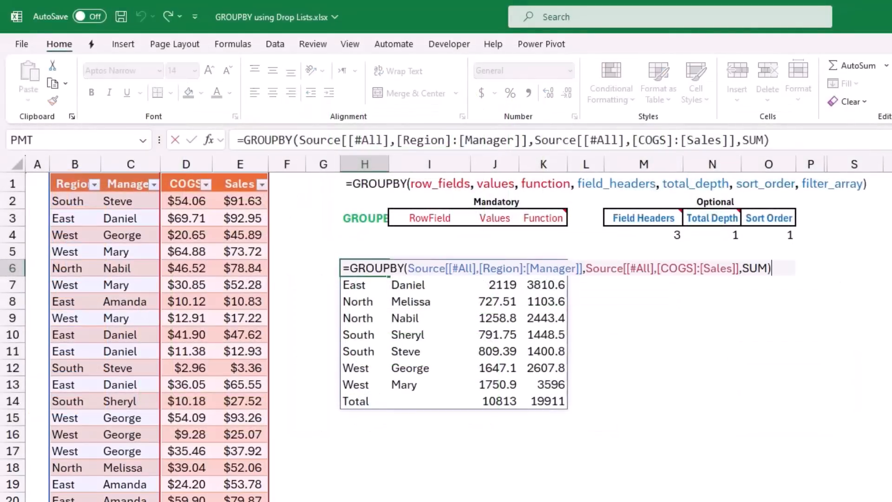
key(BackSpace)
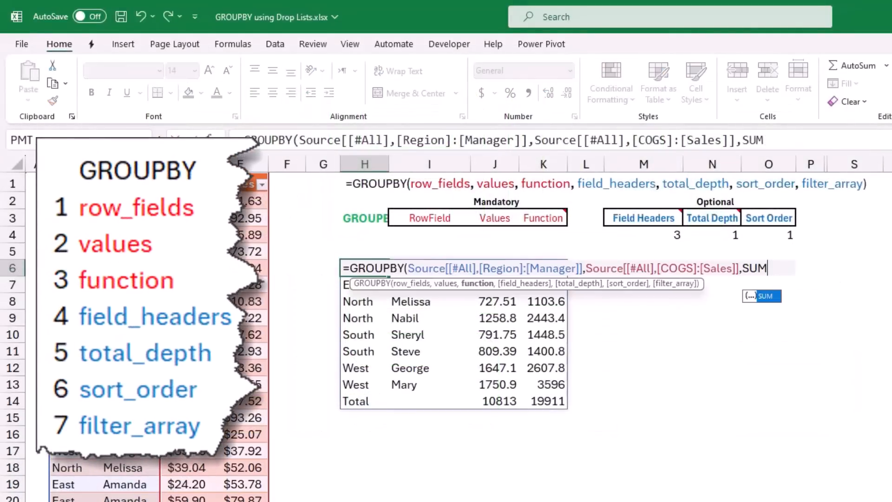
text(,)
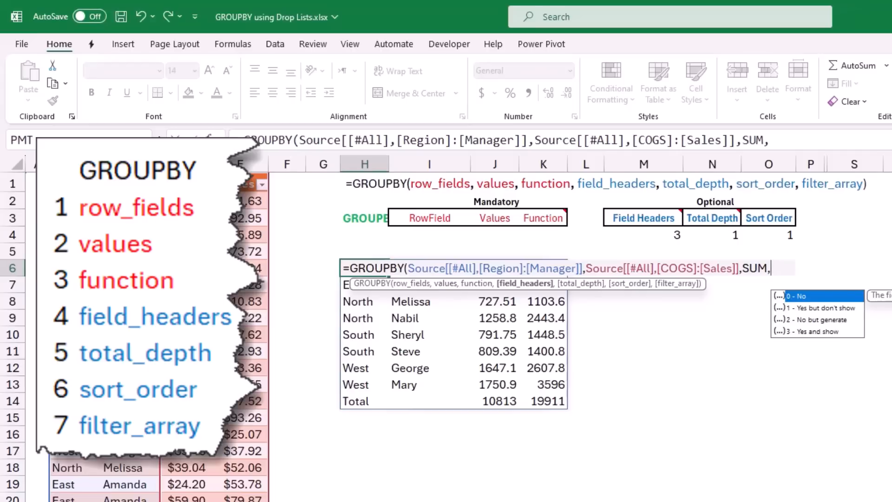
click(643, 235)
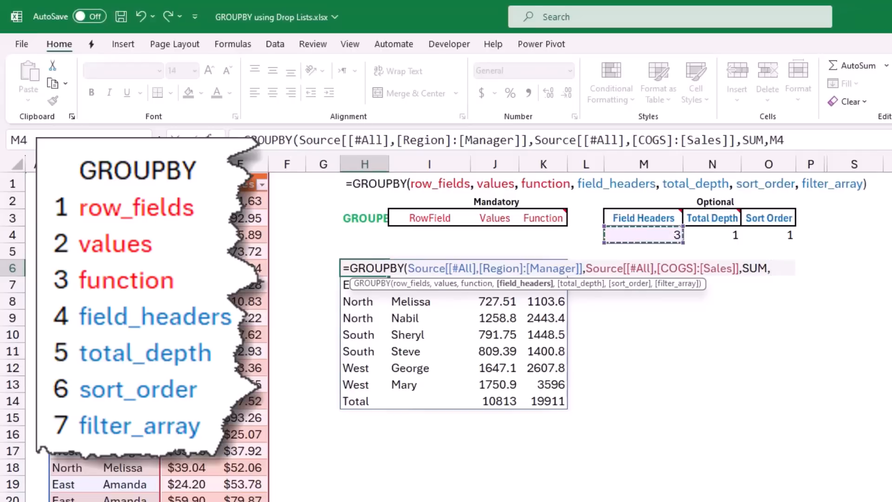
text(,)
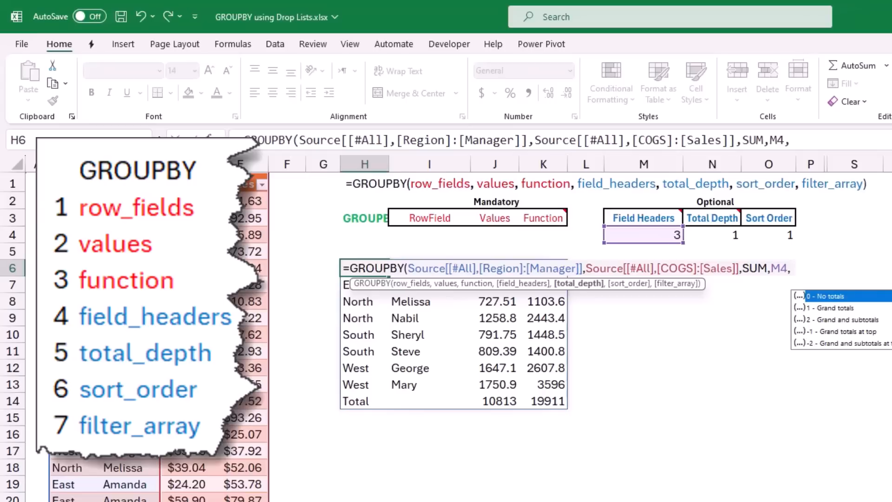
click(712, 235)
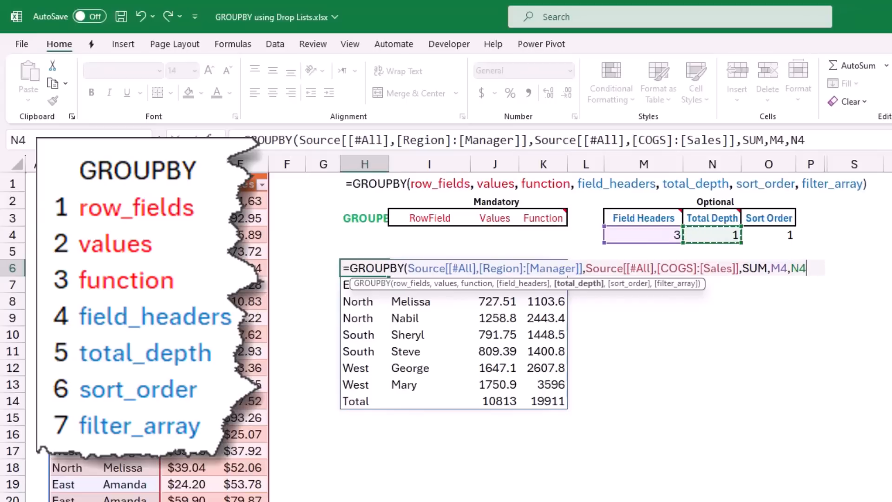
text(,)
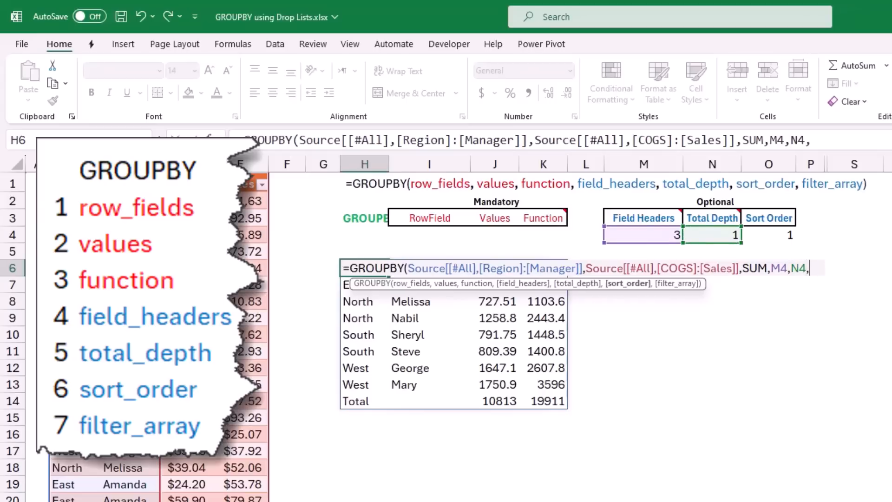
click(768, 235)
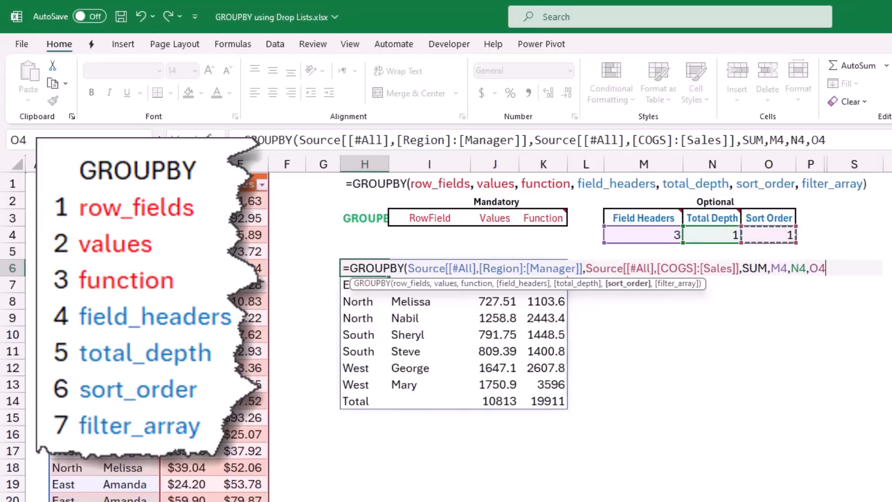
text())
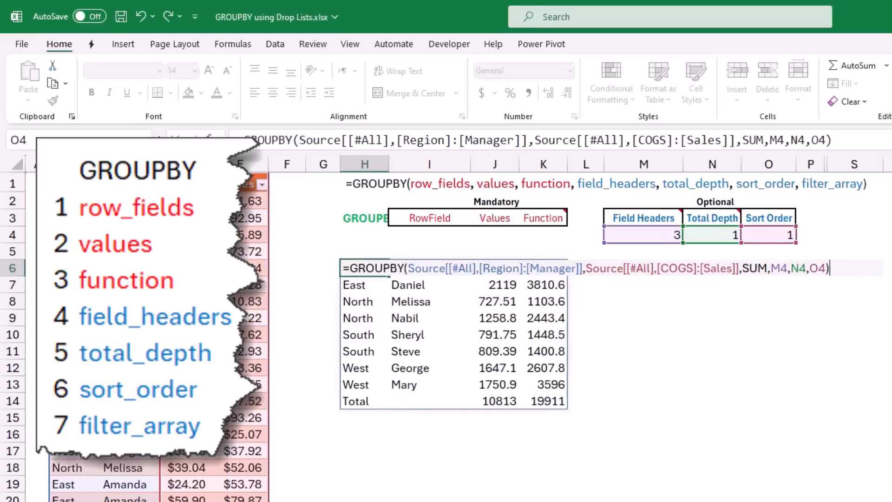
key(Return)
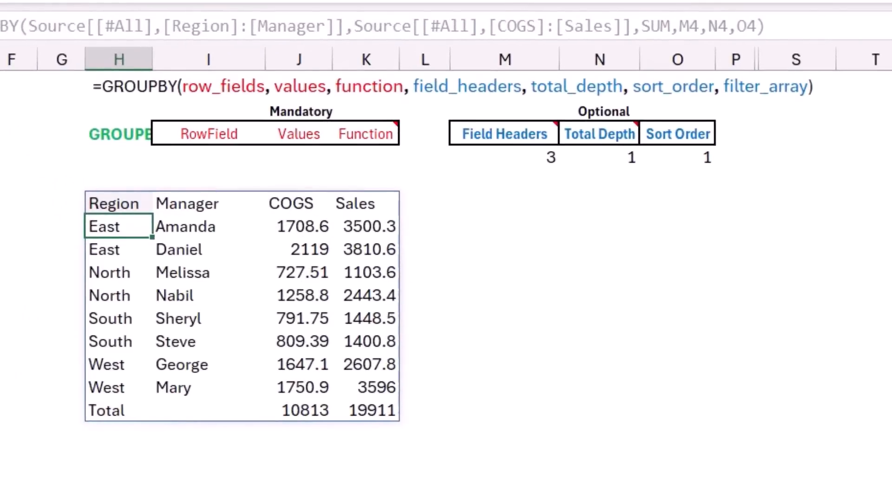
Switch the field headers option in M4 to 0 and then to 1 from its drop-down list
click(505, 158)
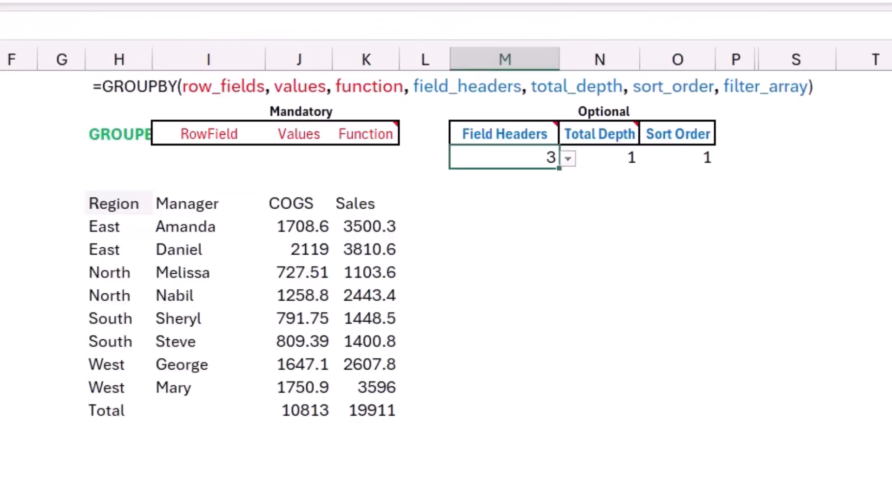
key(alt+Down)
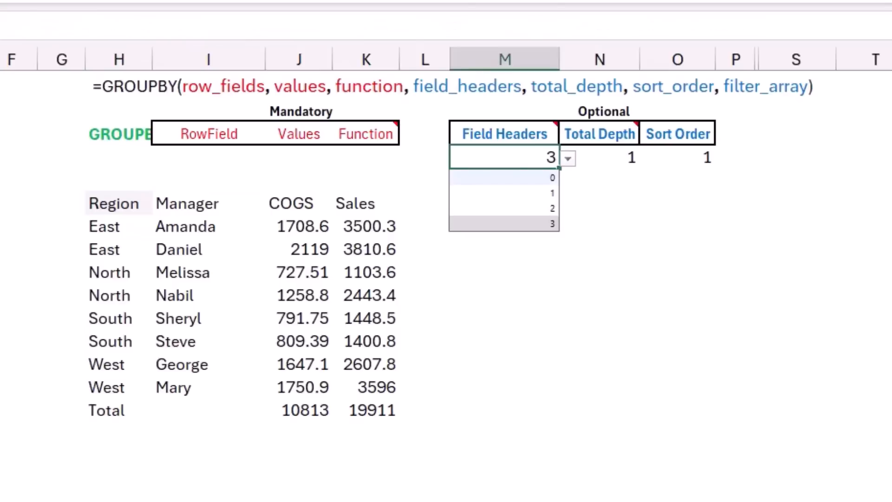
click(505, 177)
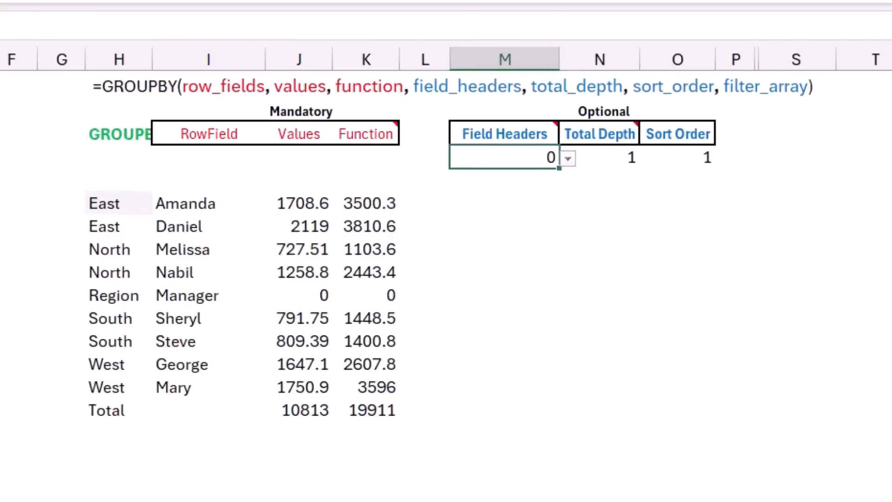
click(568, 158)
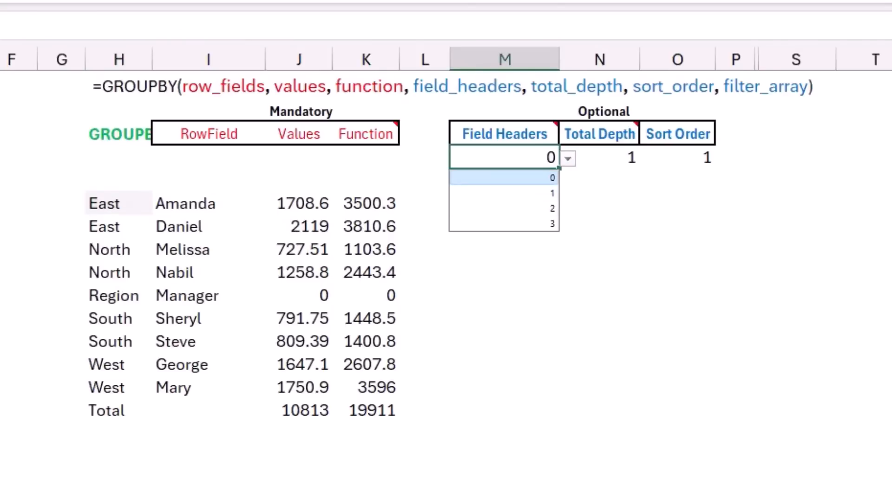
click(534, 192)
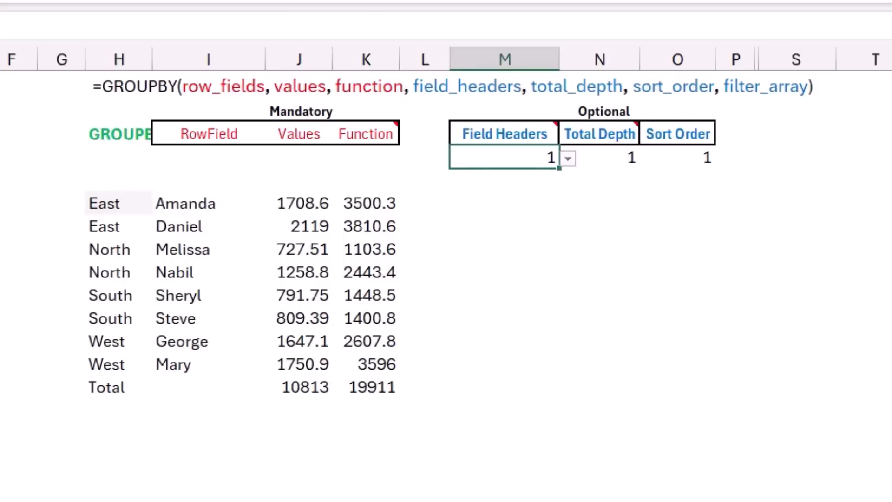
Switch the field headers option in M4 to 2 and then back to 3
mouse_move(505, 134)
click(568, 159)
click(534, 208)
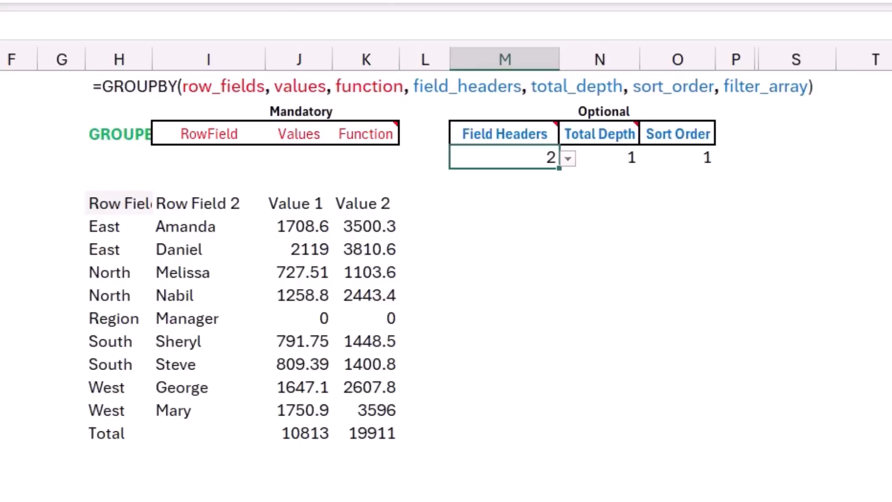
click(568, 158)
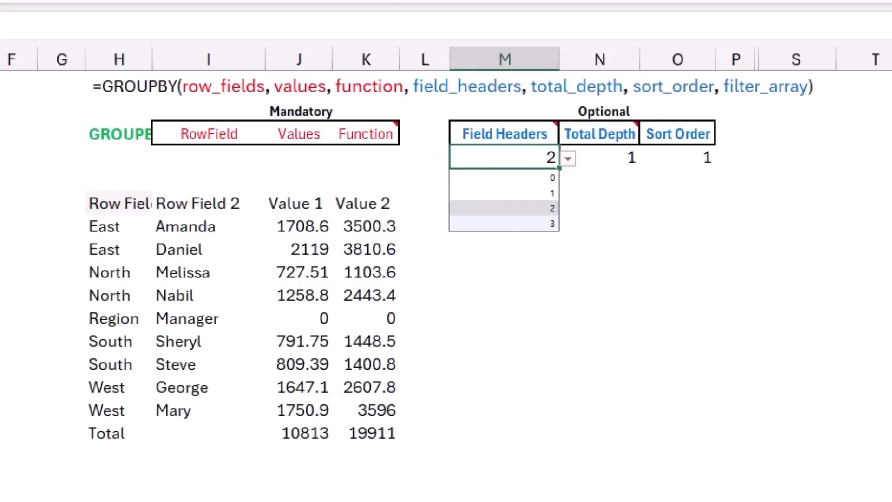
click(505, 223)
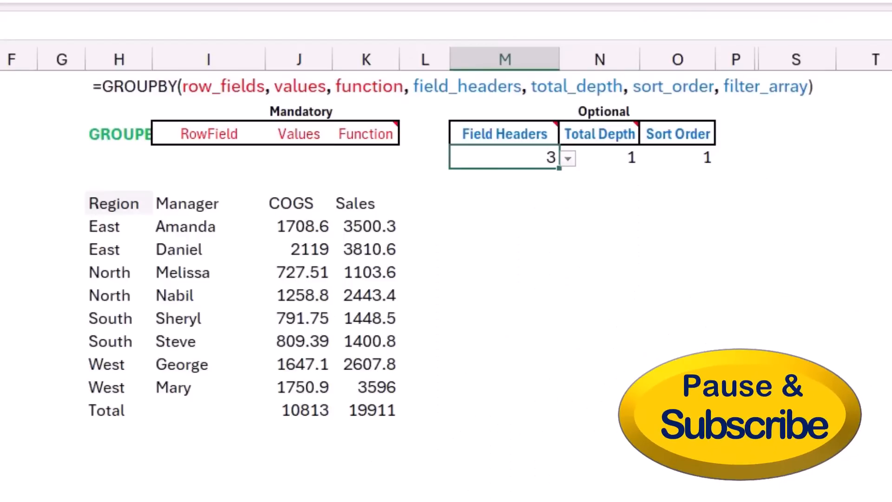
Switch the total depth option in N4 to 0 and then back to 1 from its drop-down list
click(600, 158)
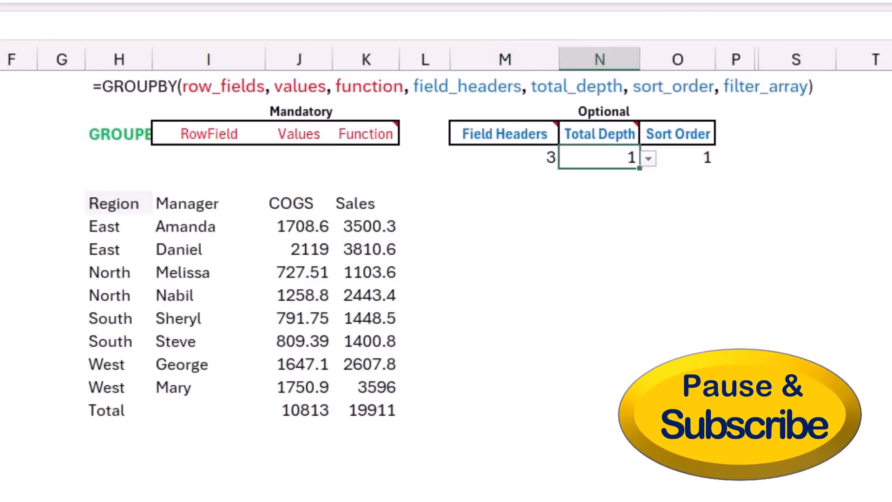
key(alt+Down)
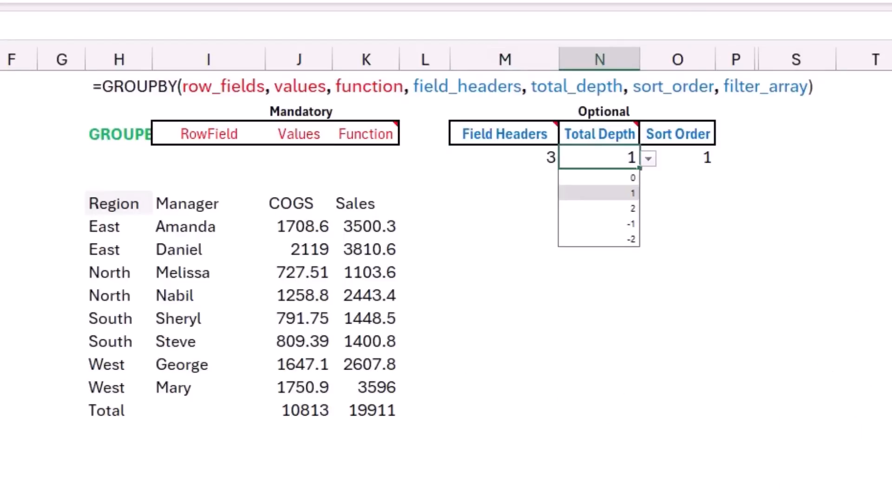
key(Up)
key(Return)
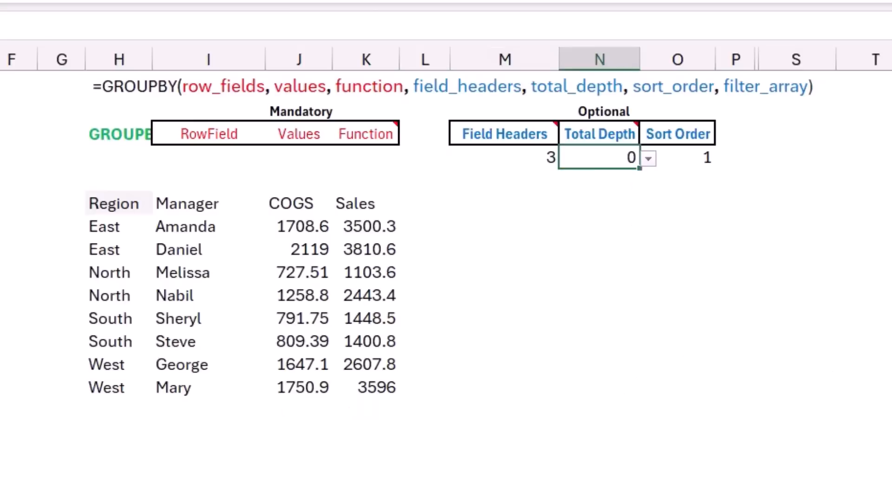
key(alt+Down)
key(Down)
key(Return)
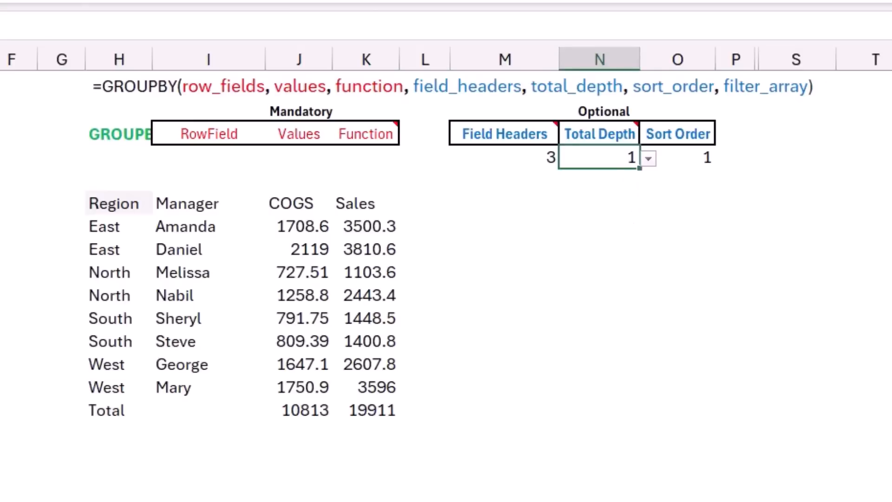
Set the total depth option in N4 to 2 and then to -1 from its drop-down list
key(alt+Down)
key(Down)
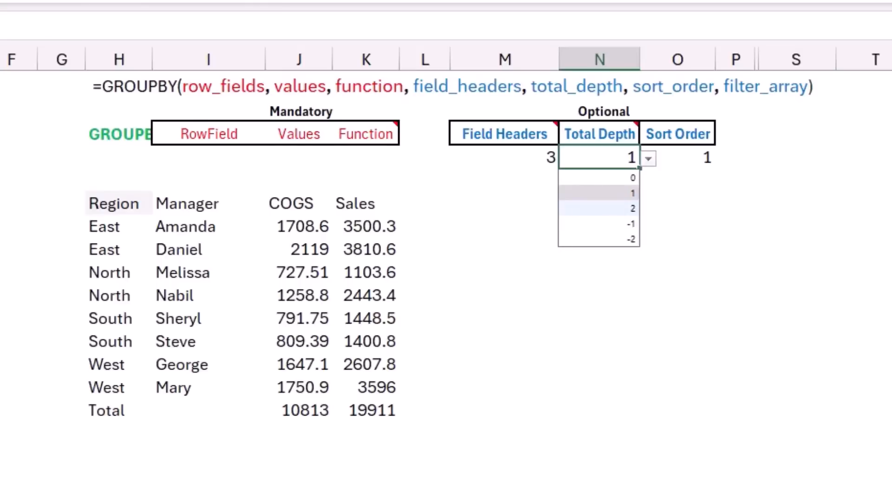
key(Return)
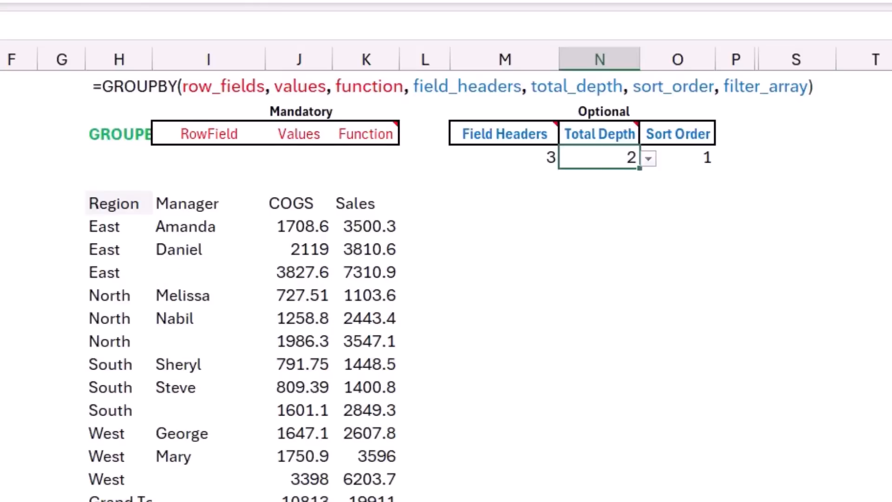
key(alt+Down)
key(Down)
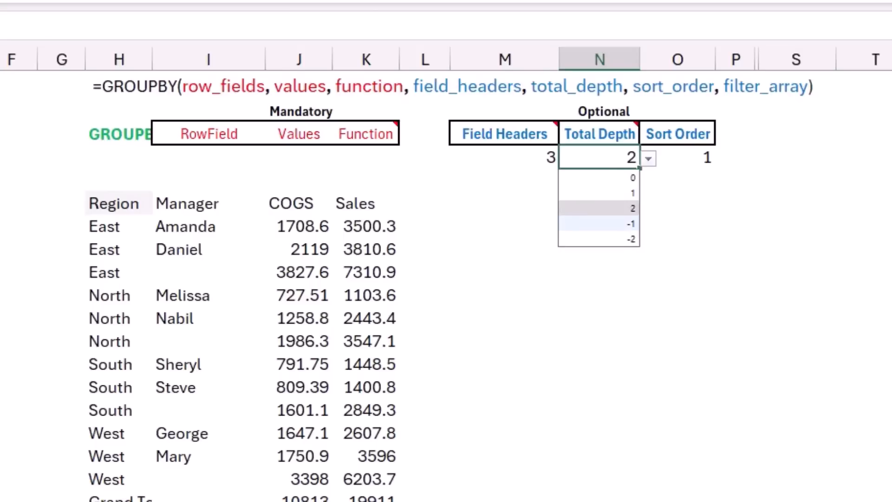
key(Return)
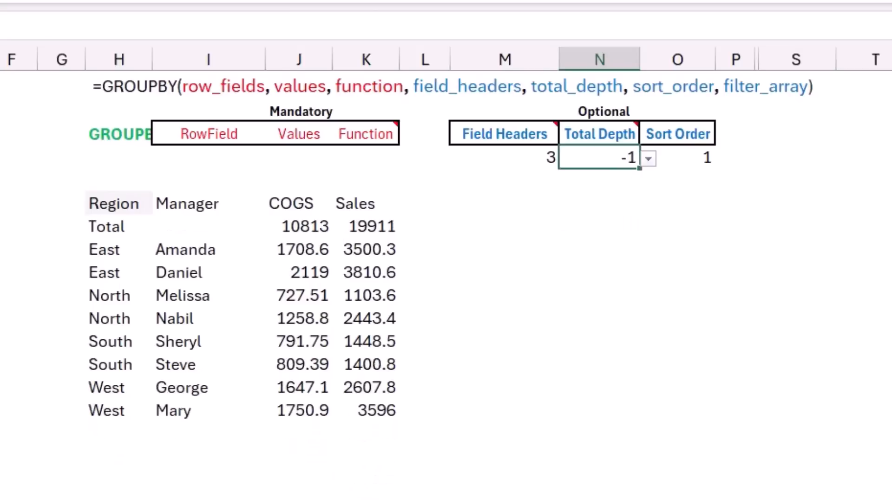
Set the total depth option in N4 to -2 and then back to 1 from its drop-down list
key(alt+Down)
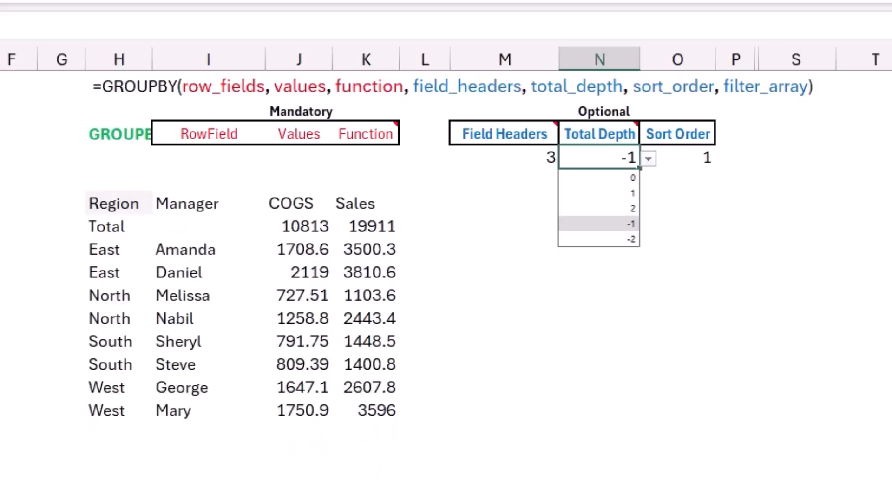
key(Down)
key(Return)
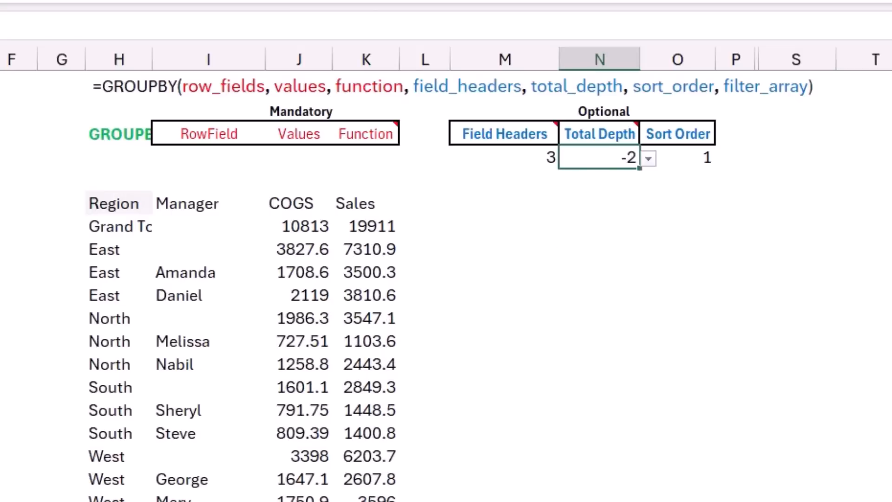
key(alt+Down)
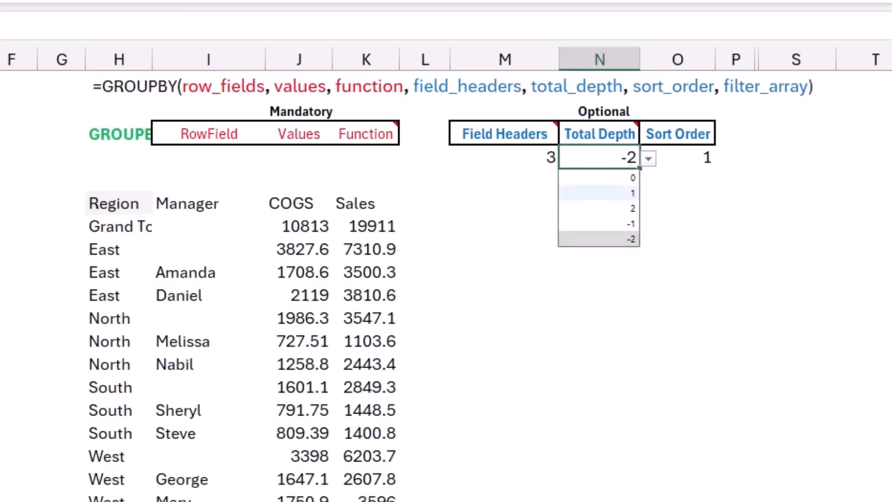
click(599, 193)
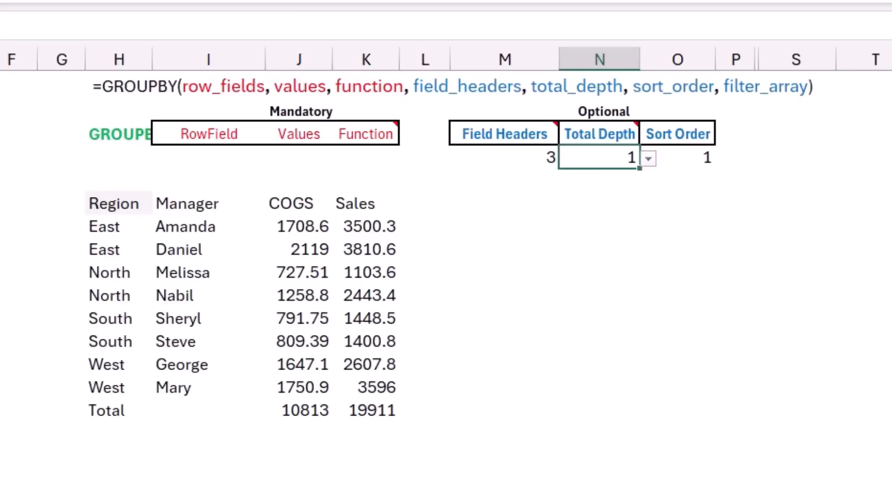
Set the sort order option in O4 to -1 and then to 2 from its drop-down list
click(677, 158)
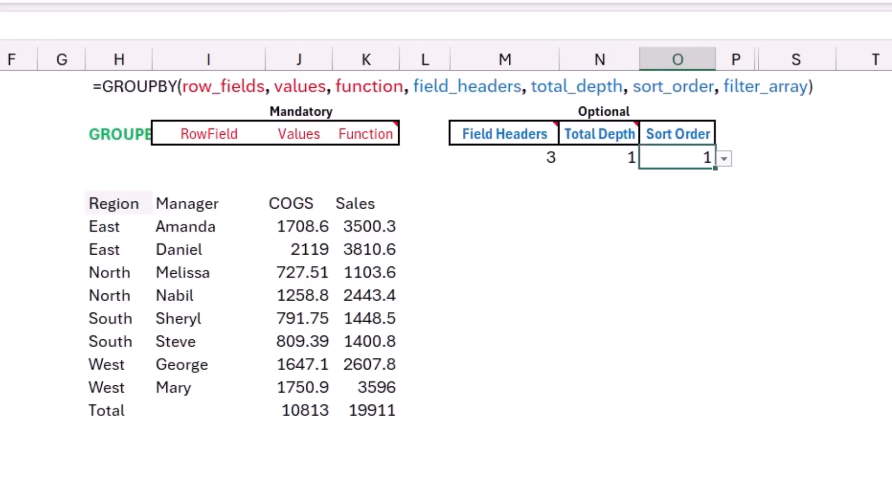
key(alt+Down)
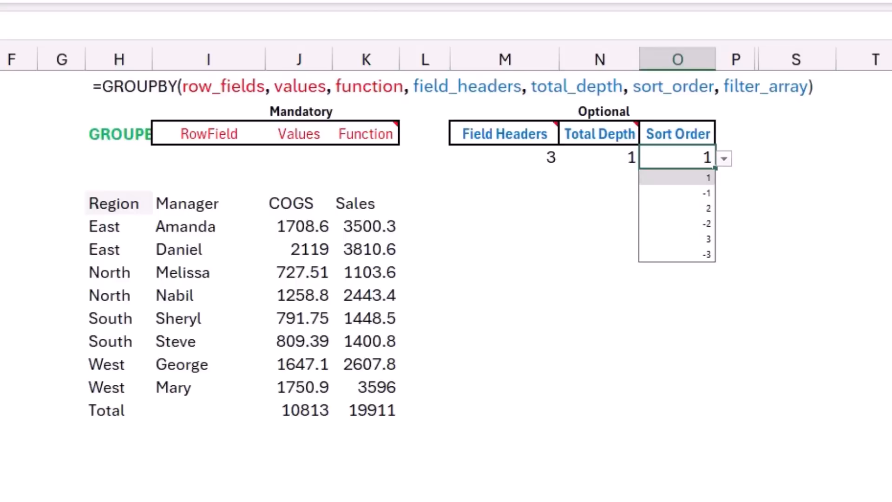
key(Down)
key(Return)
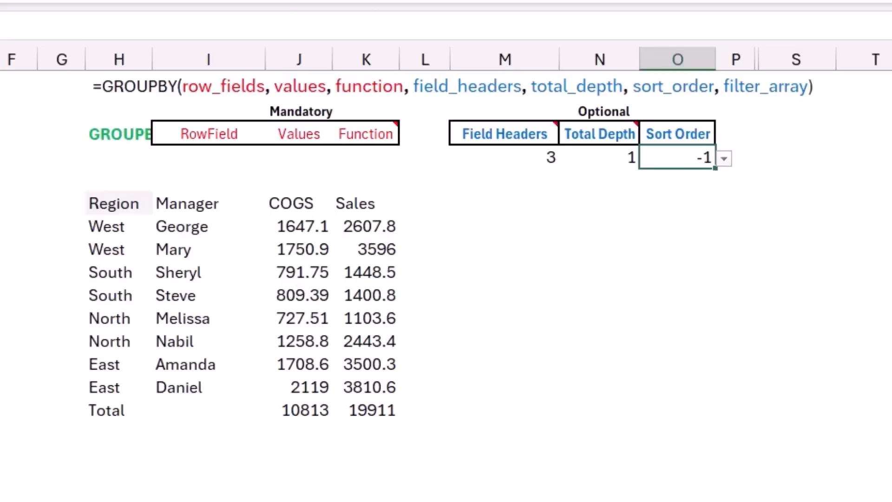
key(alt+Down)
key(Down)
key(Return)
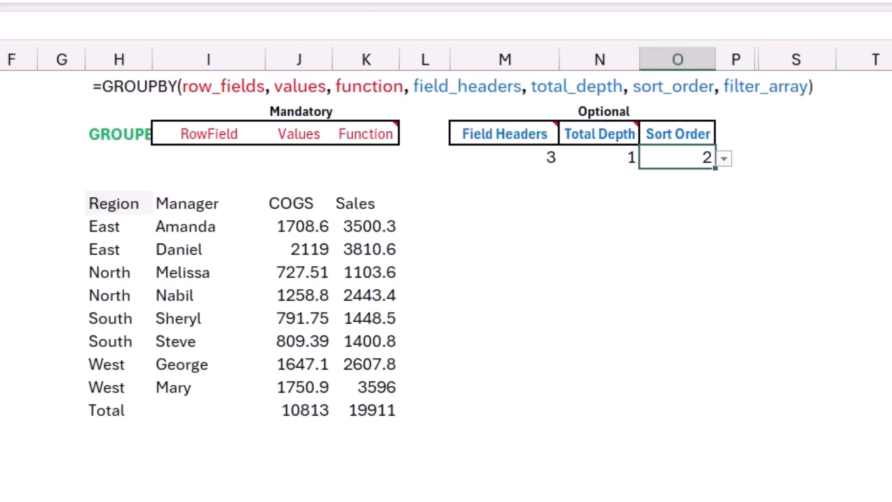
Set the sort order option in O4 to 3 from its drop-down list
key(alt+Down)
key(Down)
key(Down)
key(Return)
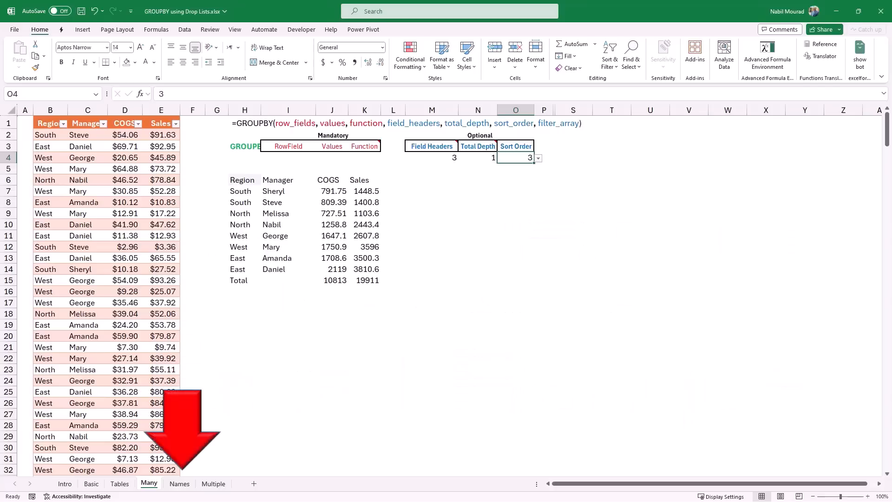
Switch to the Names sheet and inspect the Amount and Client named ranges through the Name Box
click(179, 483)
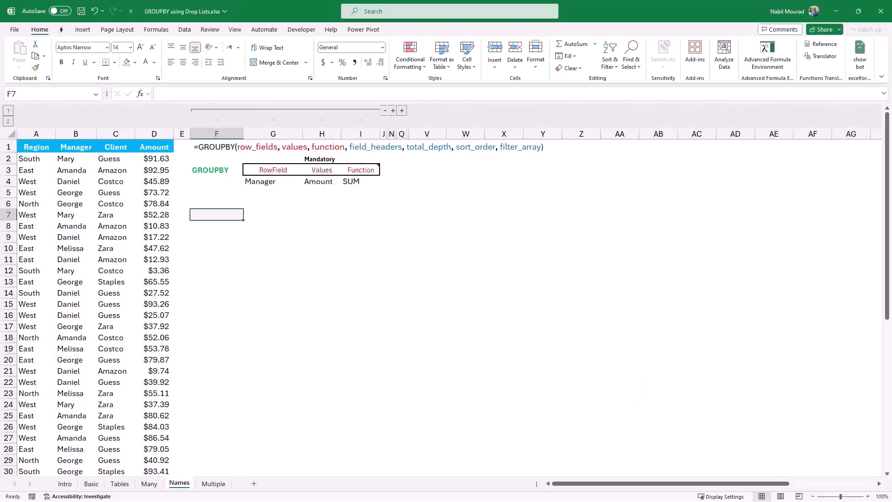
click(96, 94)
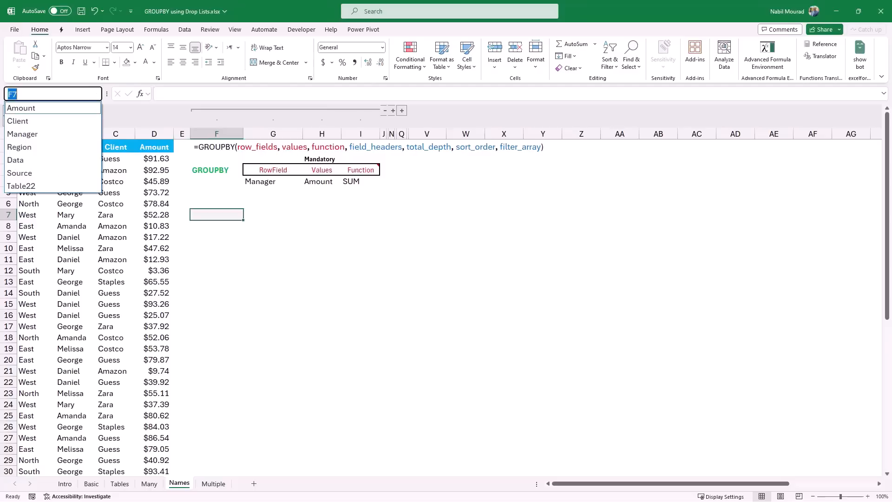
key(Return)
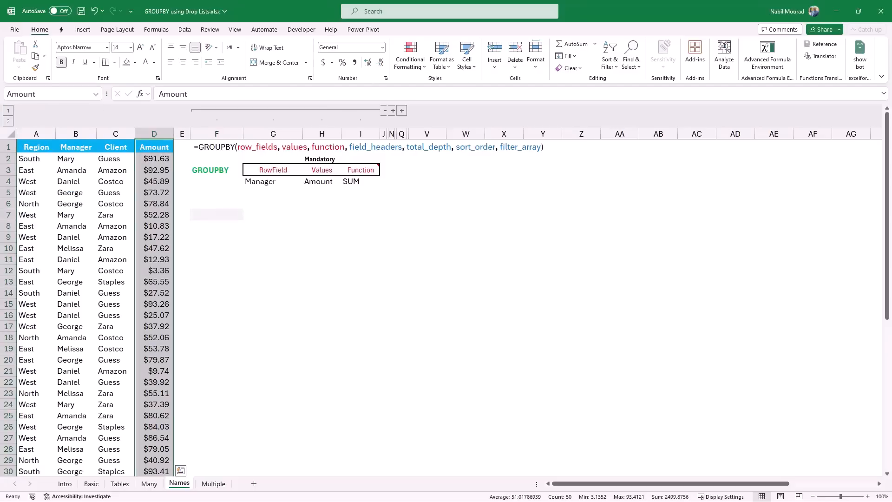
click(96, 94)
key(Return)
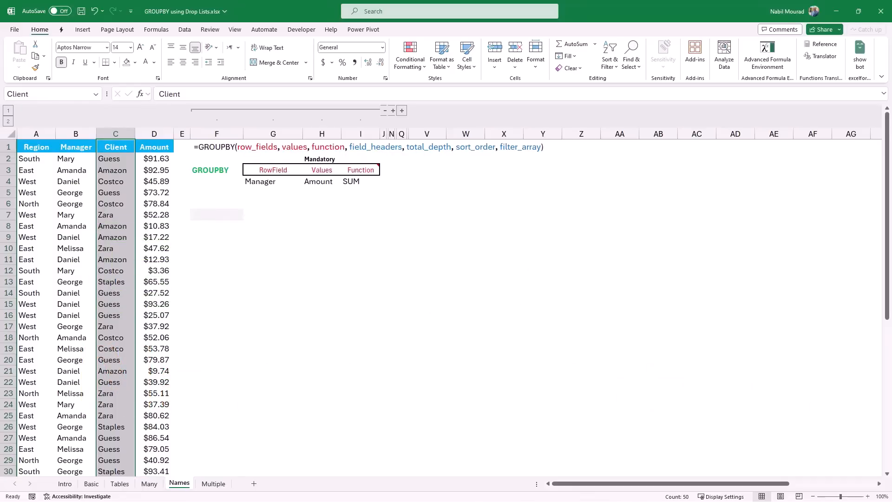
In F7, start a GROUPBY formula using INDIRECT(G4) as the row fields argument
click(217, 215)
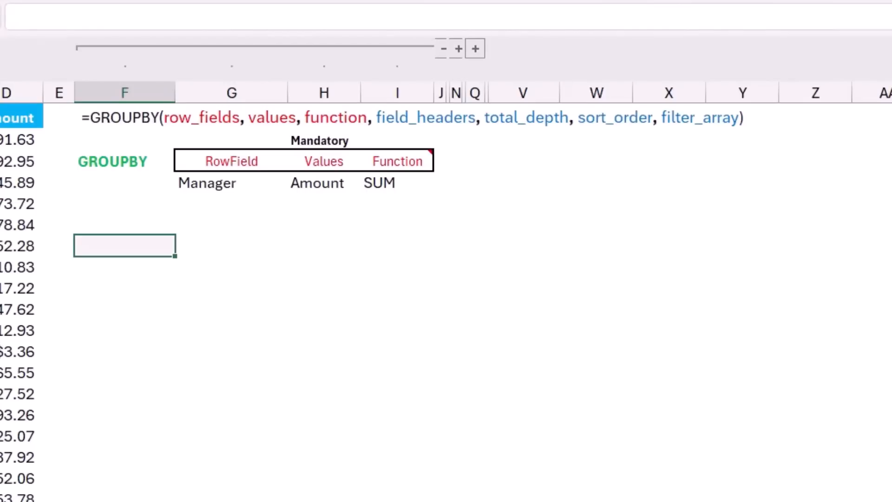
text(=group)
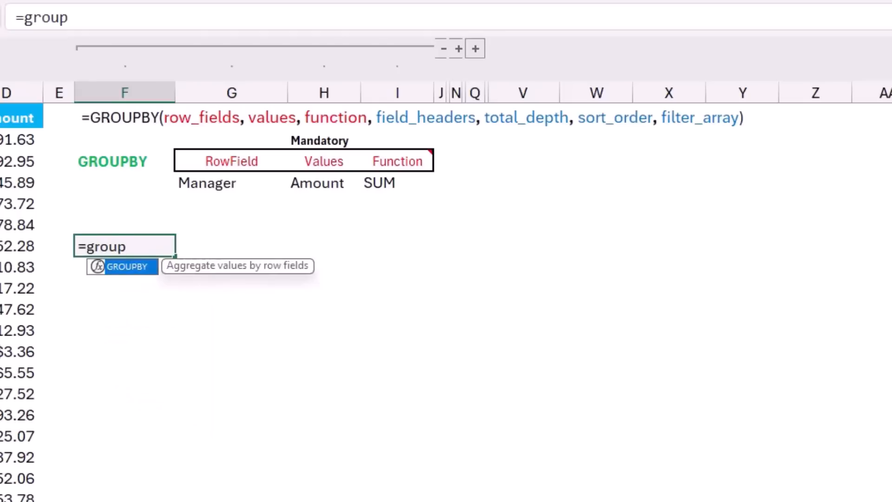
key(Tab)
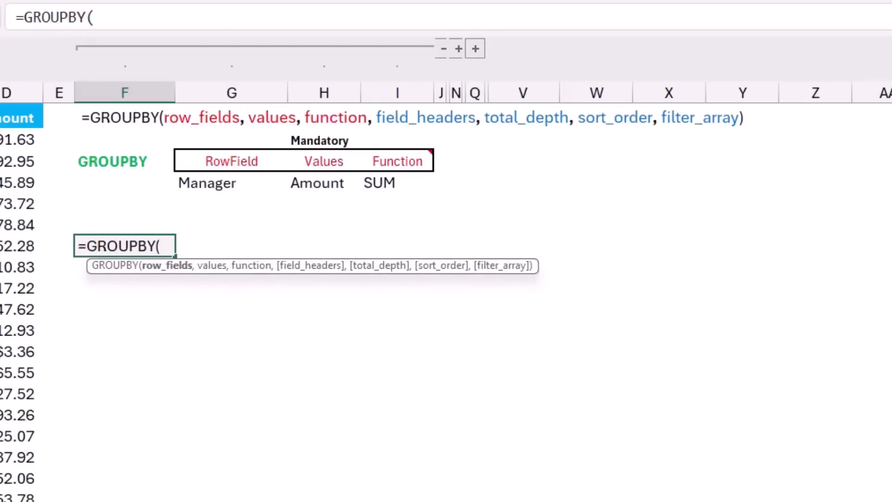
text(indi)
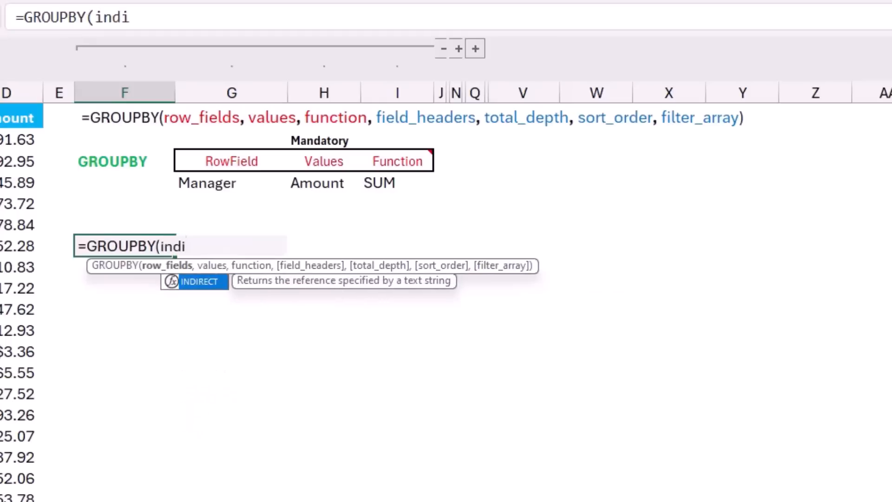
text(rect)
key(Tab)
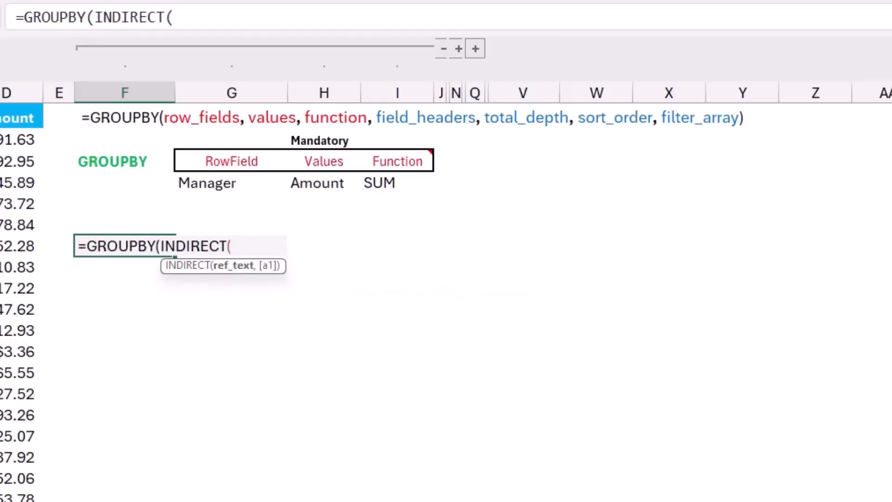
click(232, 183)
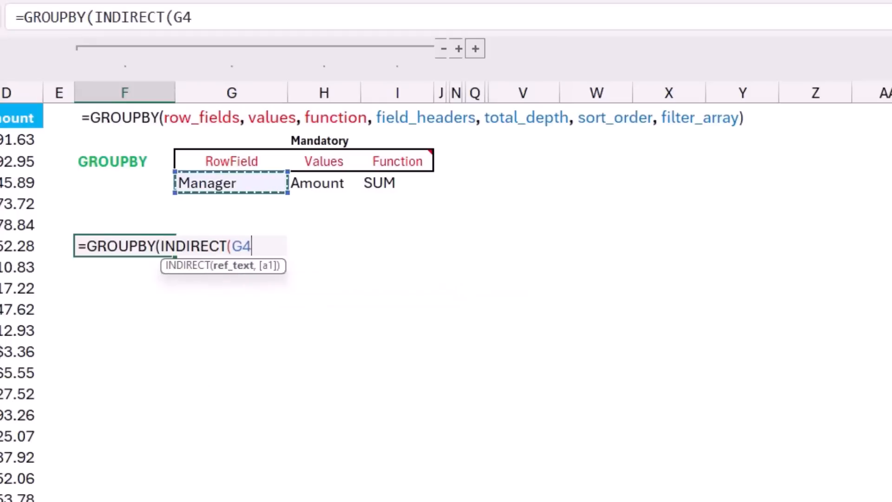
text())
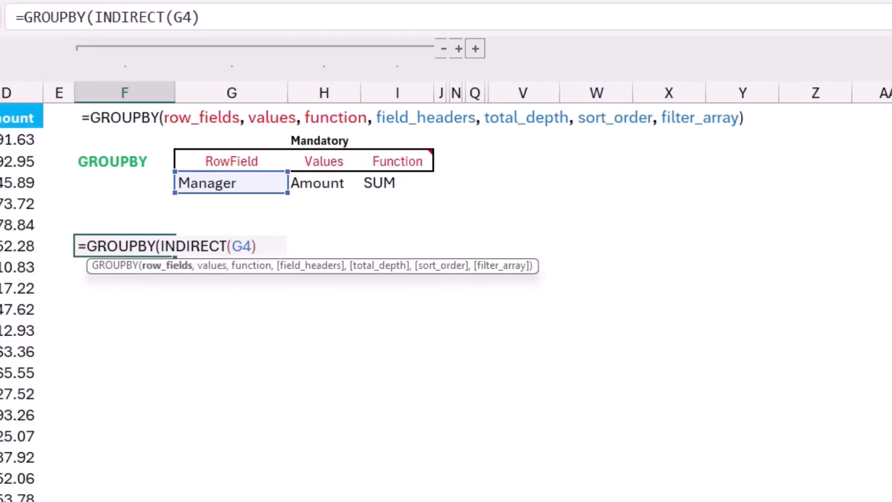
text(,)
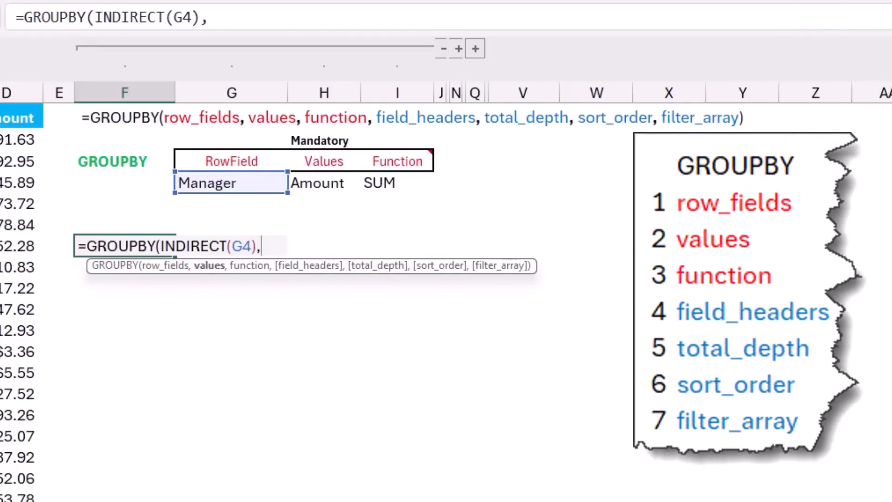
text(indire)
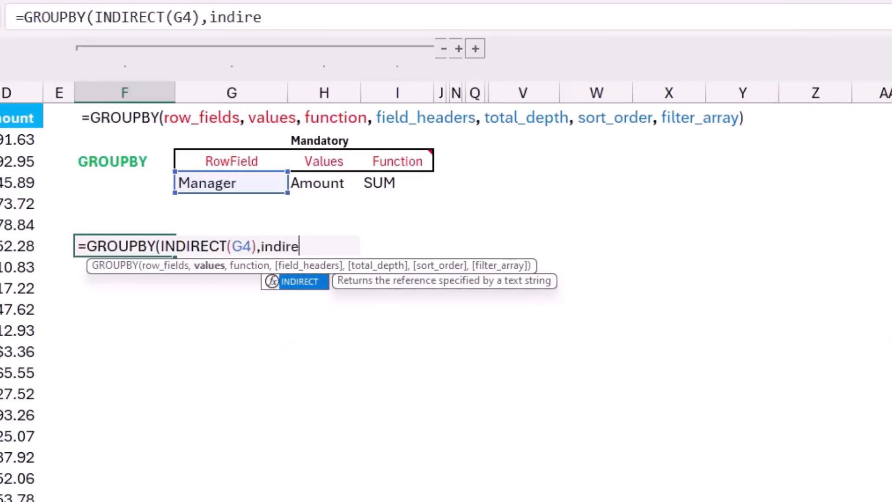
Complete the F7 formula with INDIRECT(H4) as values and SUM as the function
key(Tab)
click(324, 182)
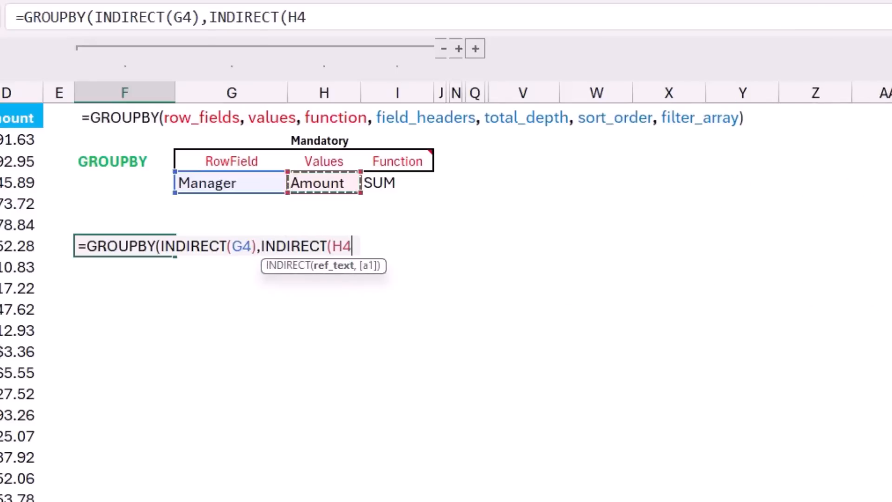
text(),)
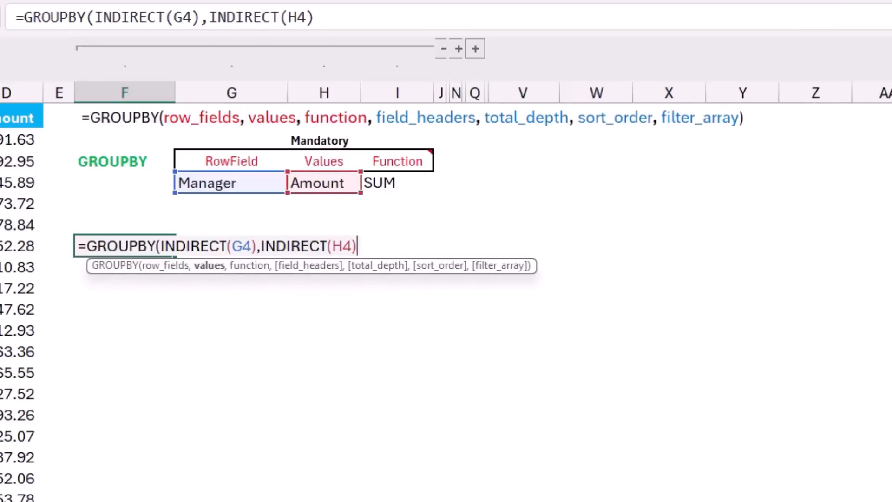
text(Sum)
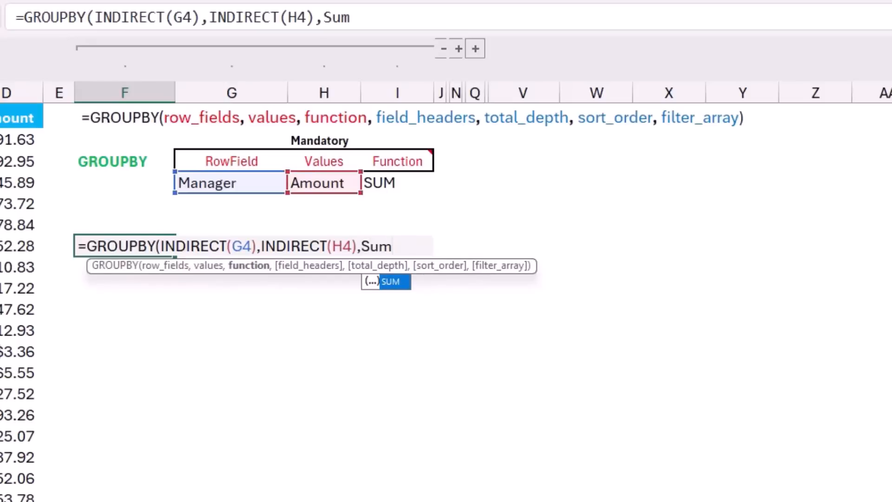
text())
key(Return)
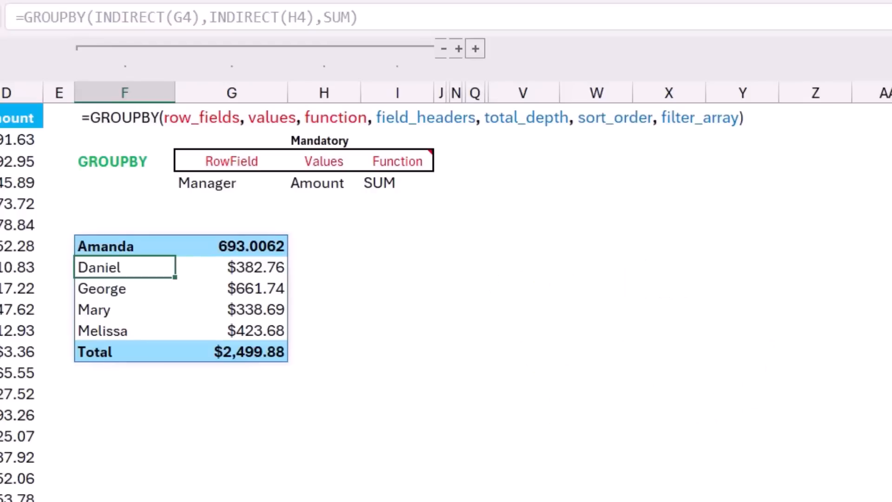
Switch the row field in G4 to Region and then to Client from its drop-down list
click(232, 183)
click(295, 184)
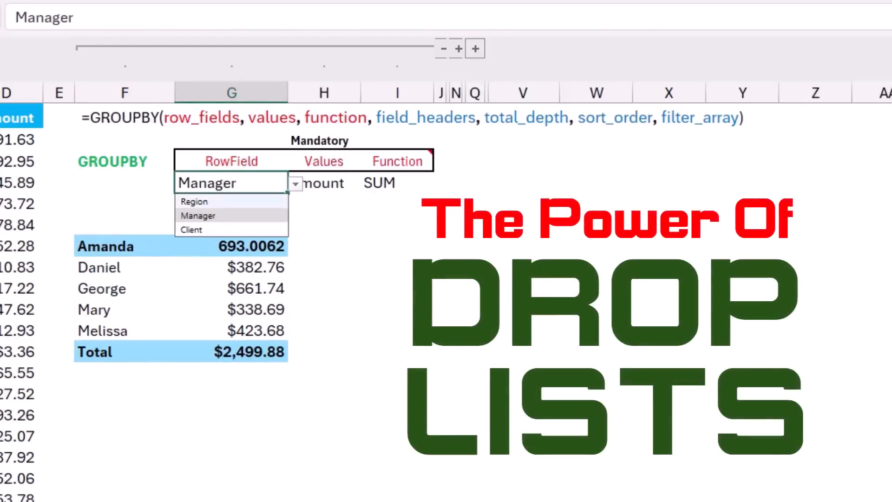
click(231, 202)
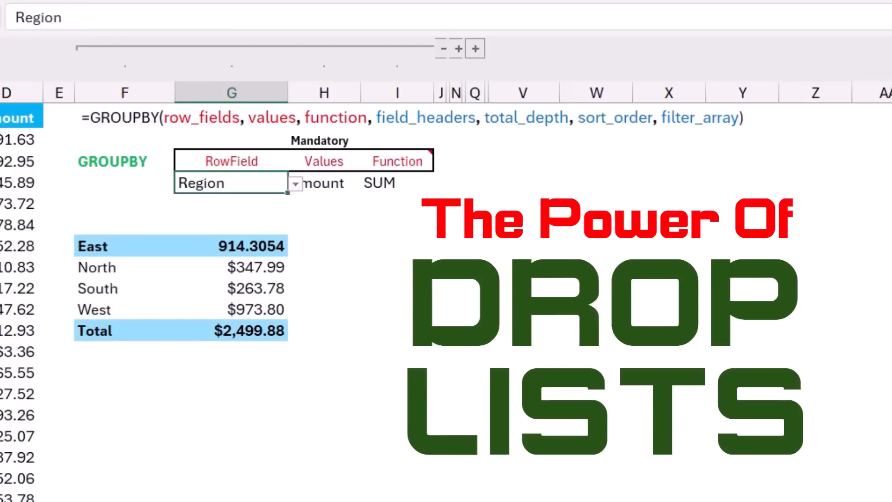
click(295, 184)
click(232, 229)
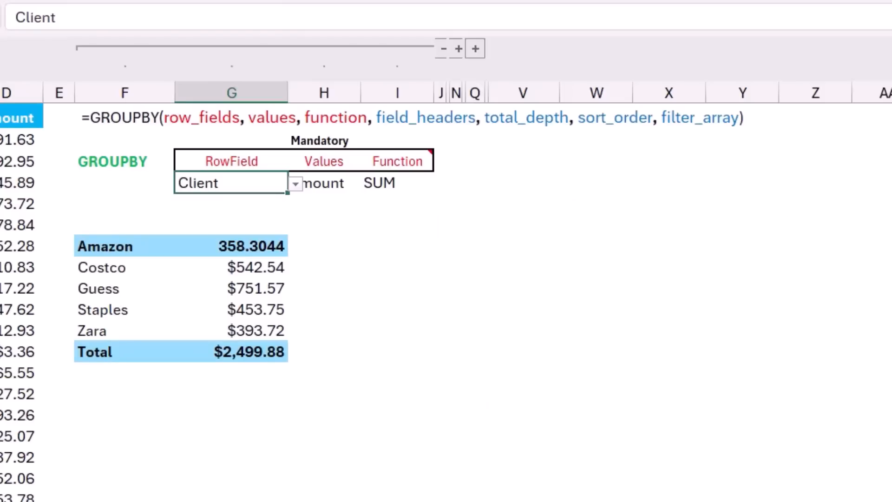
Extend the F7 GROUPBY formula with K4, L4 and M4 as the field headers, total depth and sort order arguments
click(124, 246)
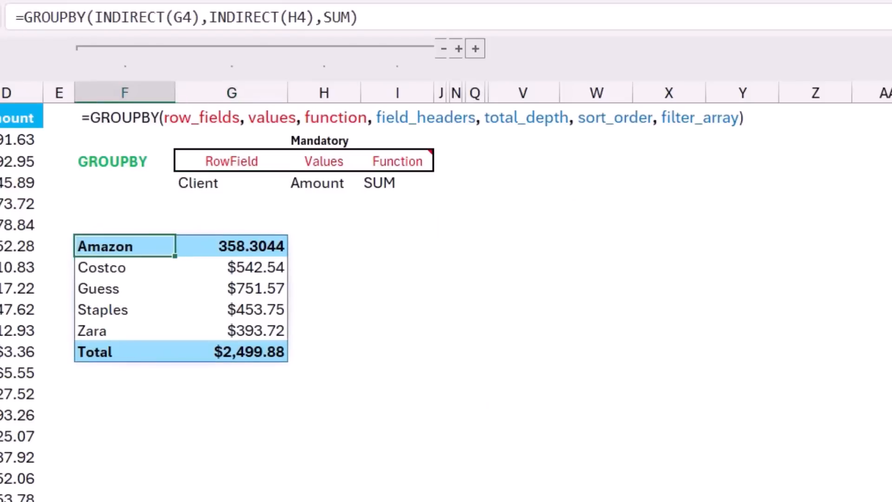
key(F2)
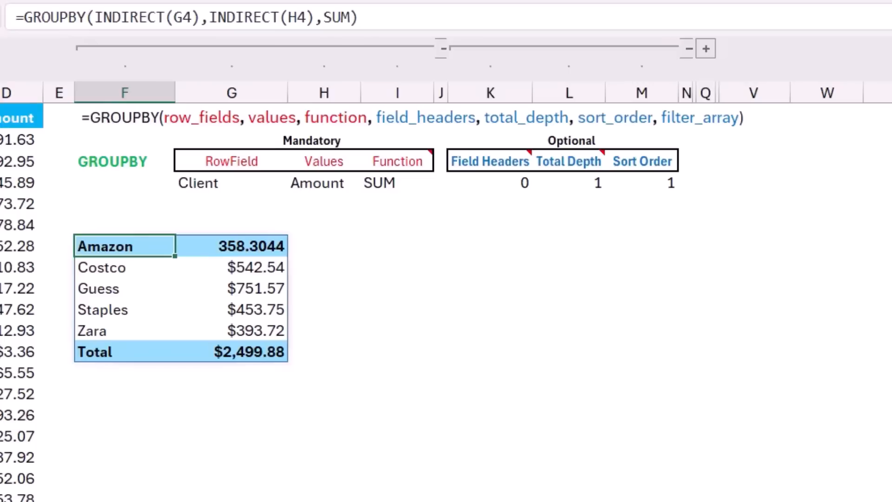
key(F2)
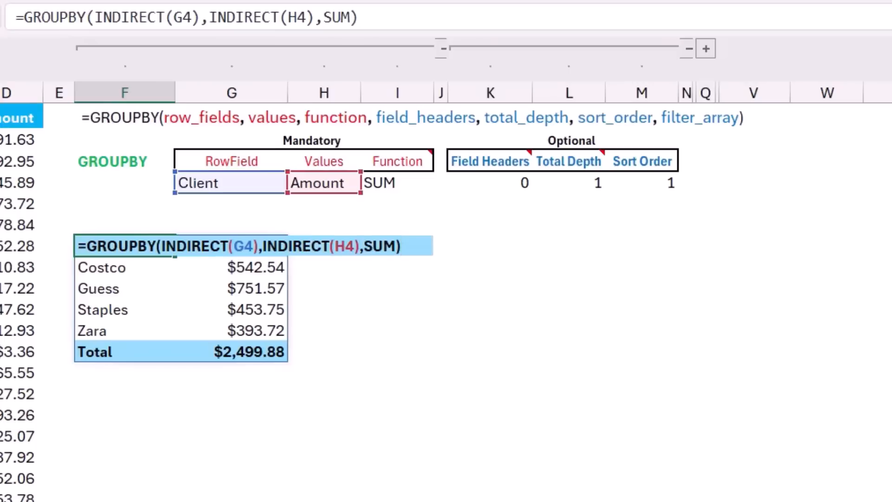
key(BackSpace)
text(,)
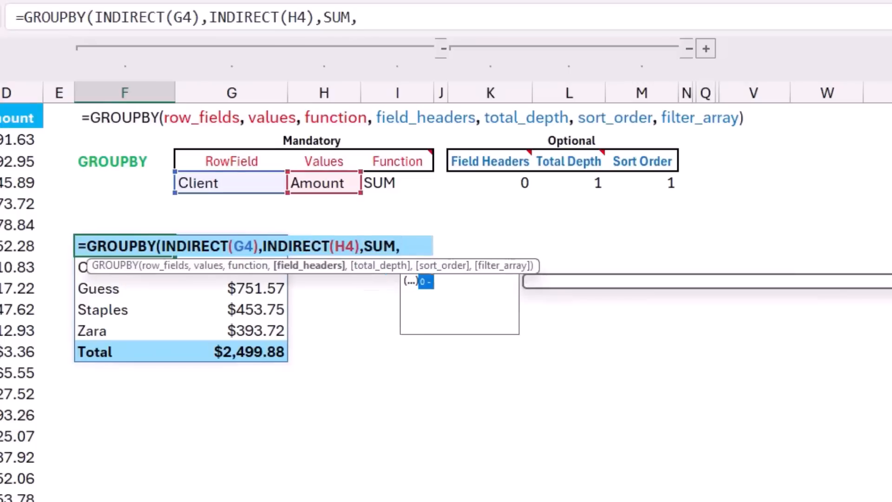
click(490, 183)
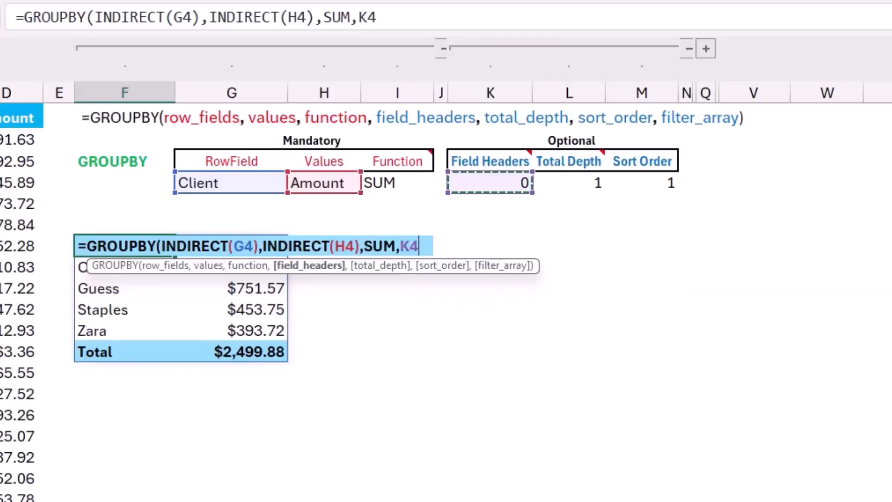
text(,)
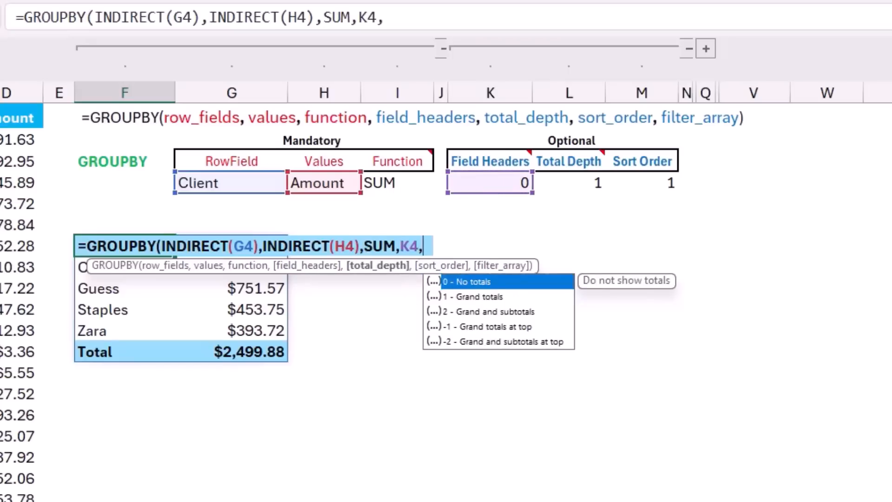
click(569, 182)
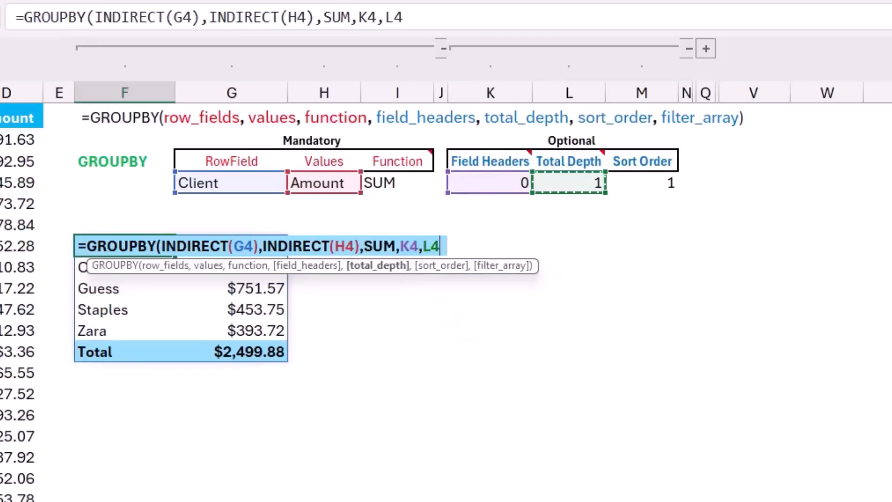
text(,)
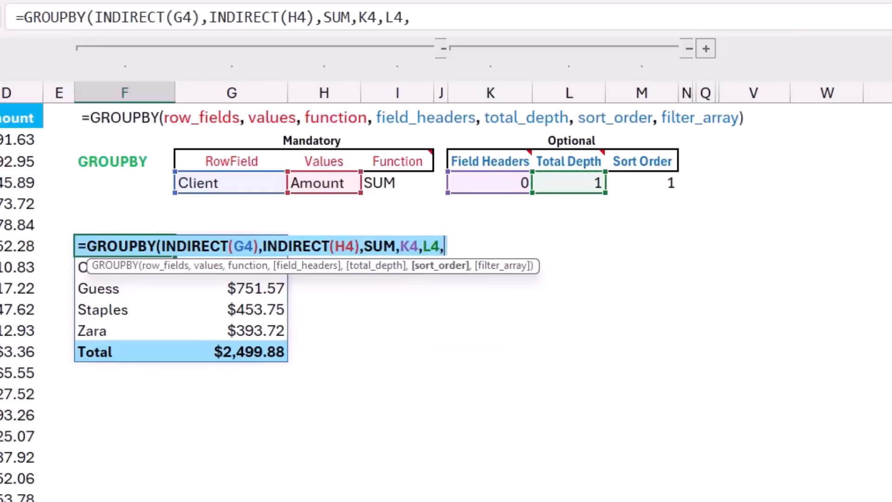
click(642, 183)
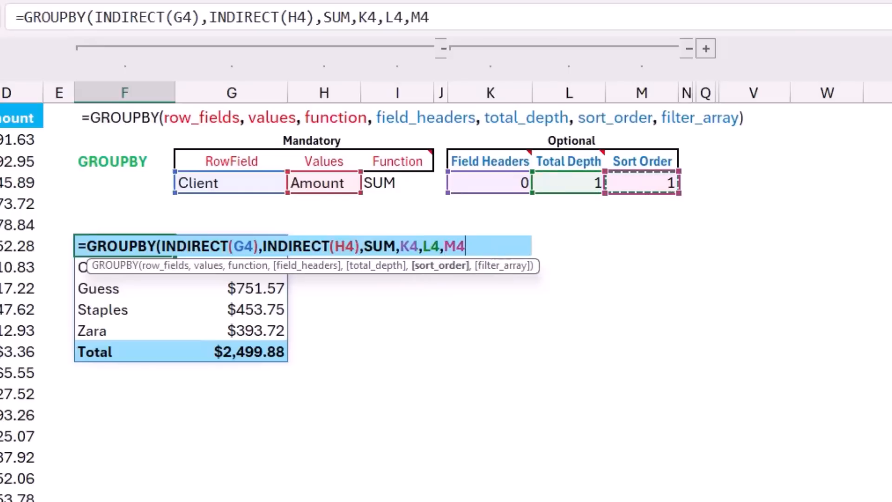
text())
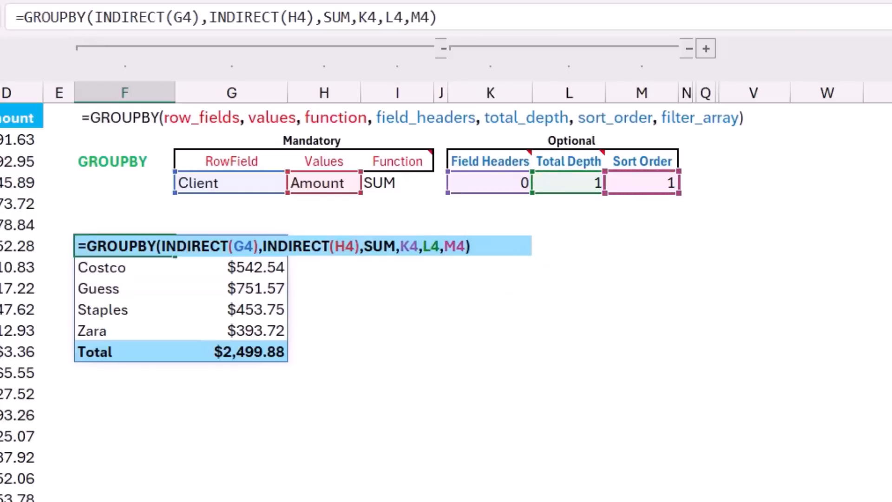
key(Return)
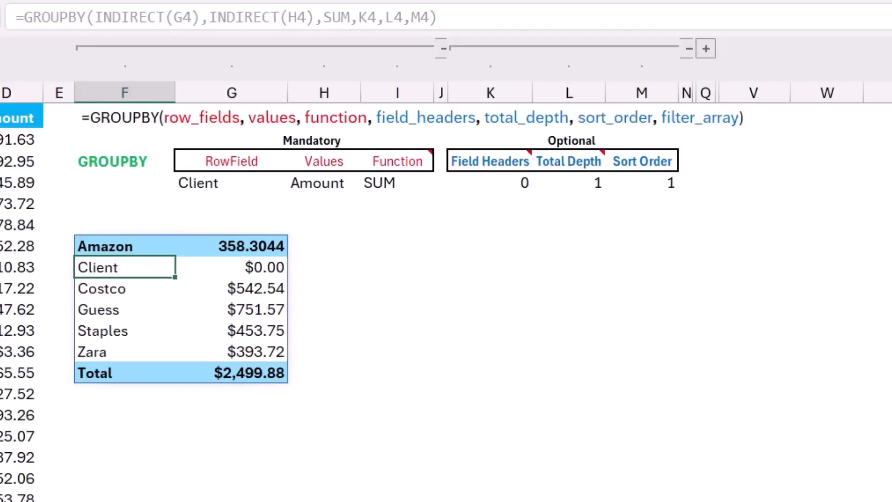
Set Field Headers in K4 to 3 and Sort Order in M4 to 2 from their drop-down lists
click(491, 183)
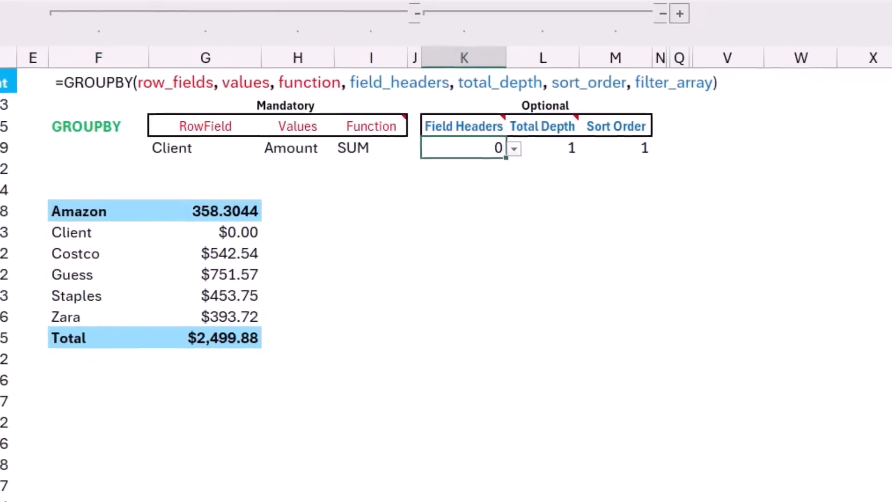
key(alt+Down)
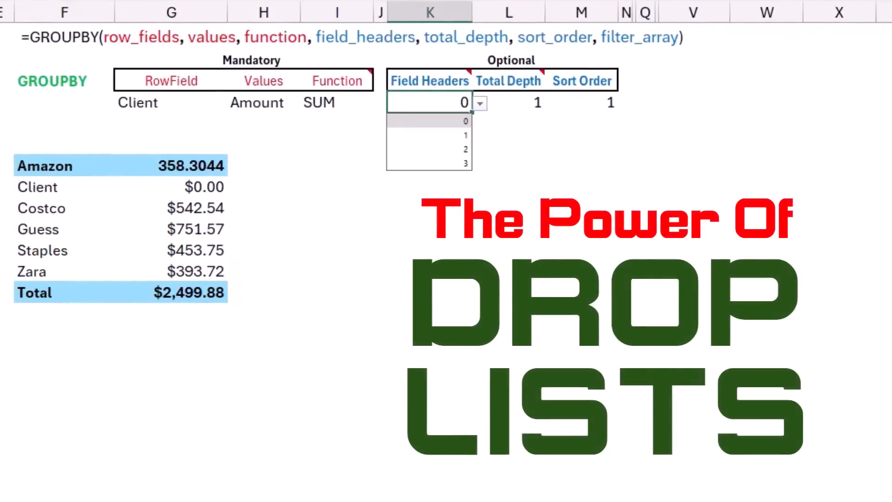
click(429, 163)
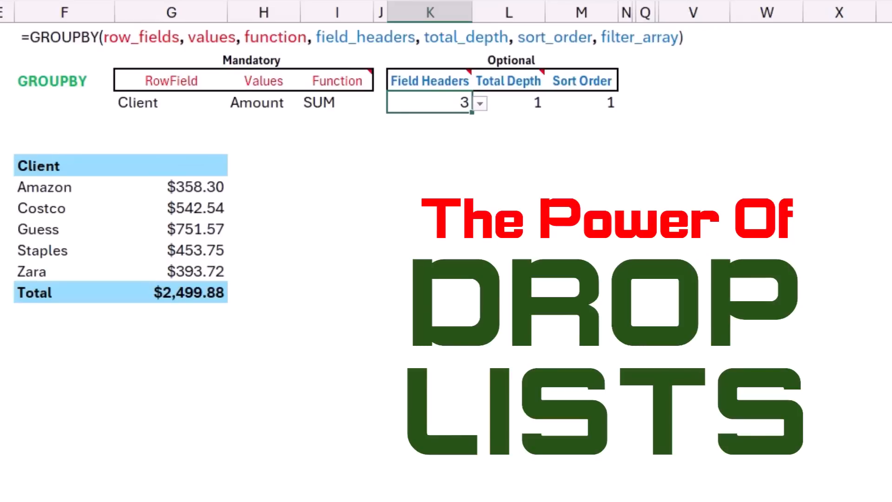
click(508, 103)
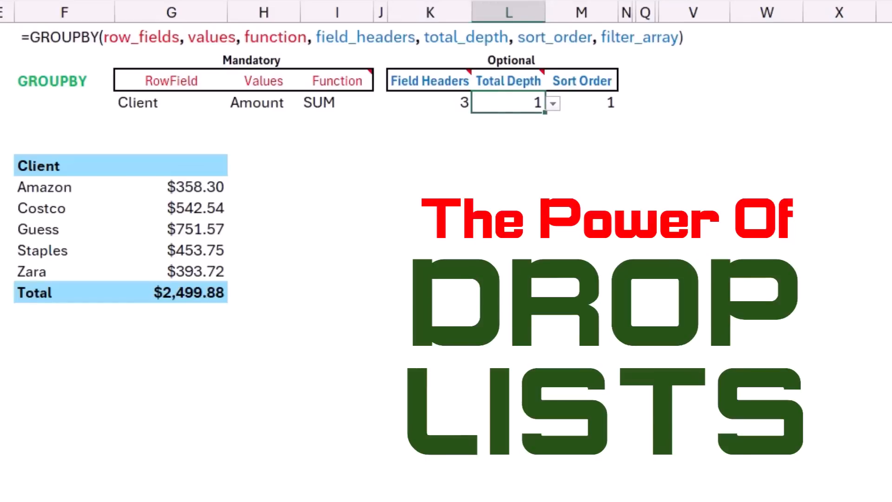
click(581, 102)
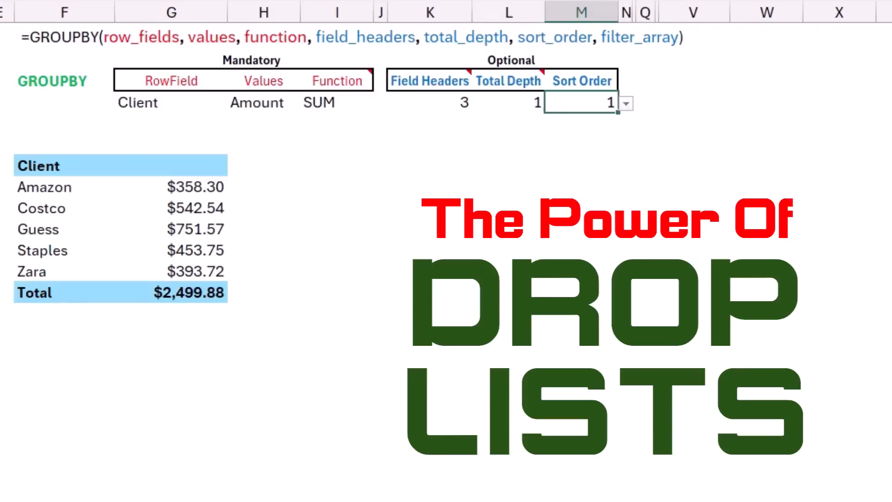
key(alt+Down)
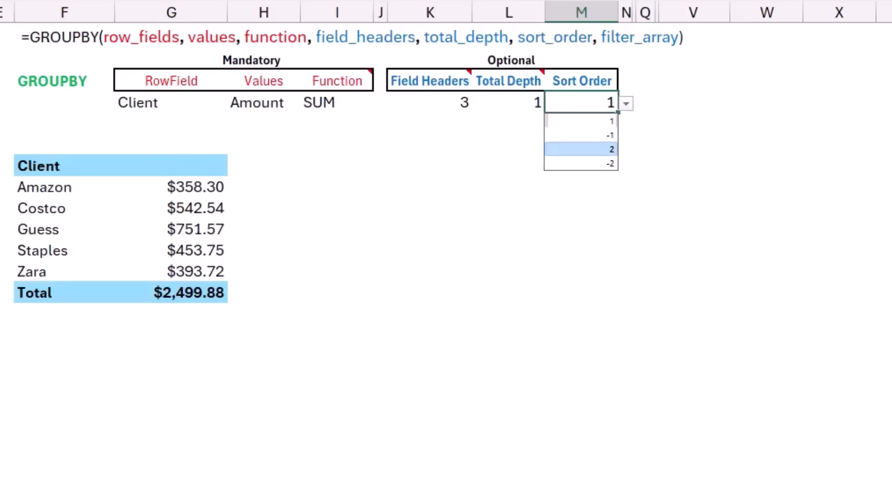
click(580, 150)
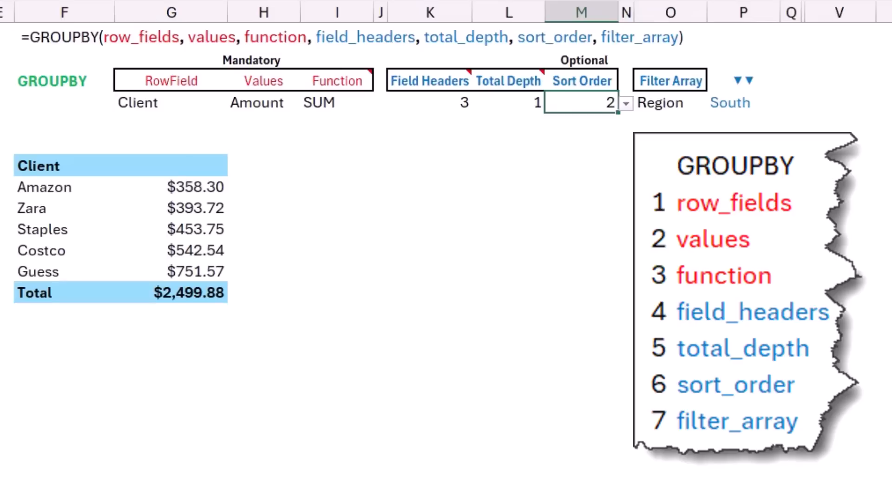
Add INDIRECT(O4)<>P4 as the filter_array argument to the F7 GROUPBY formula
click(64, 166)
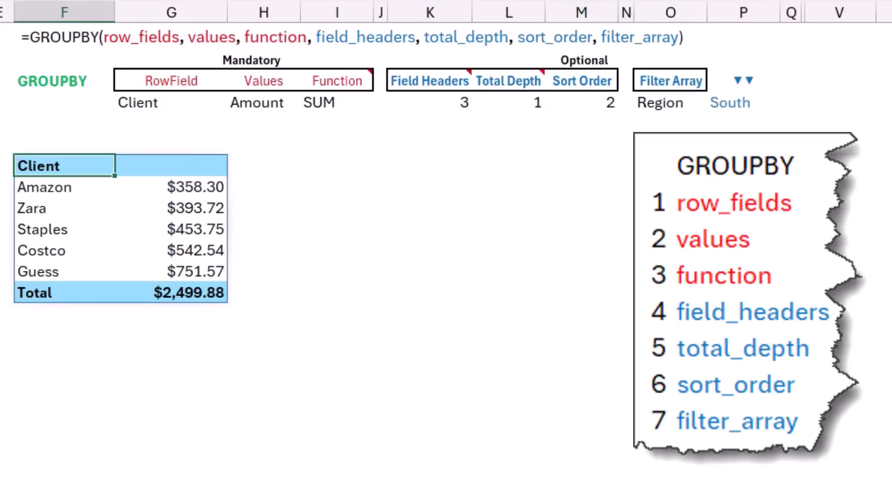
key(F2)
key(BackSpace)
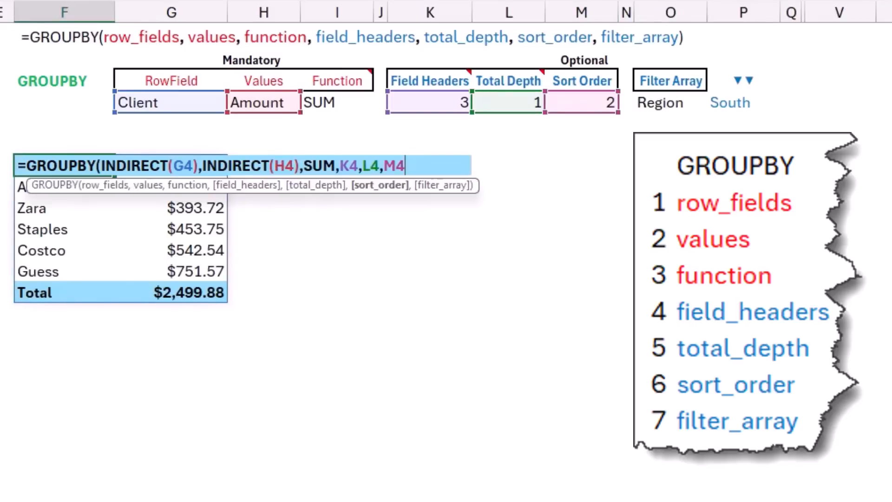
text(,)
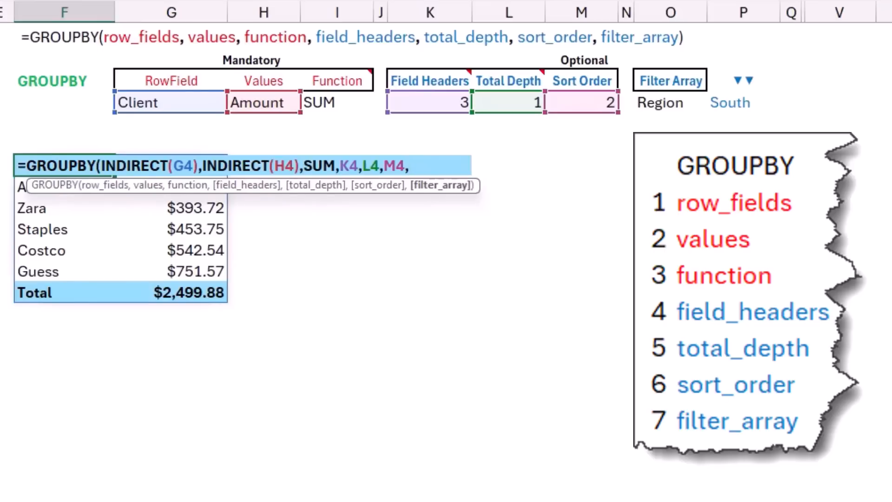
text(indir)
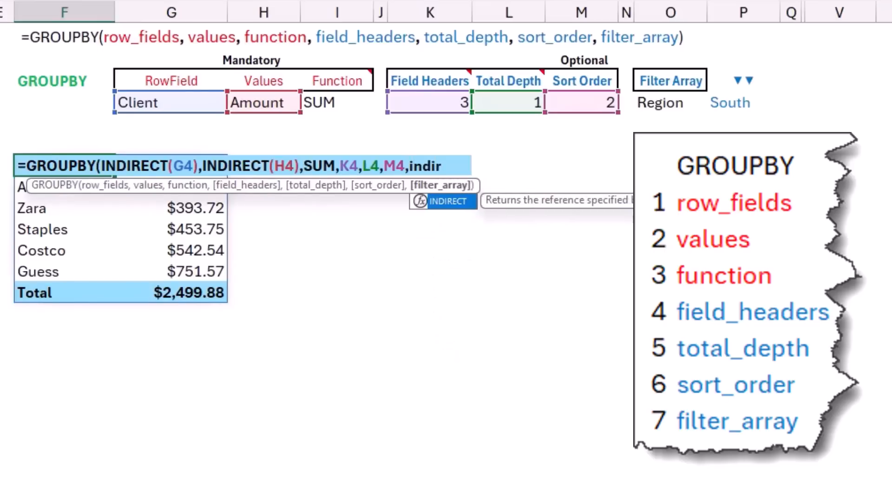
key(Tab)
click(670, 103)
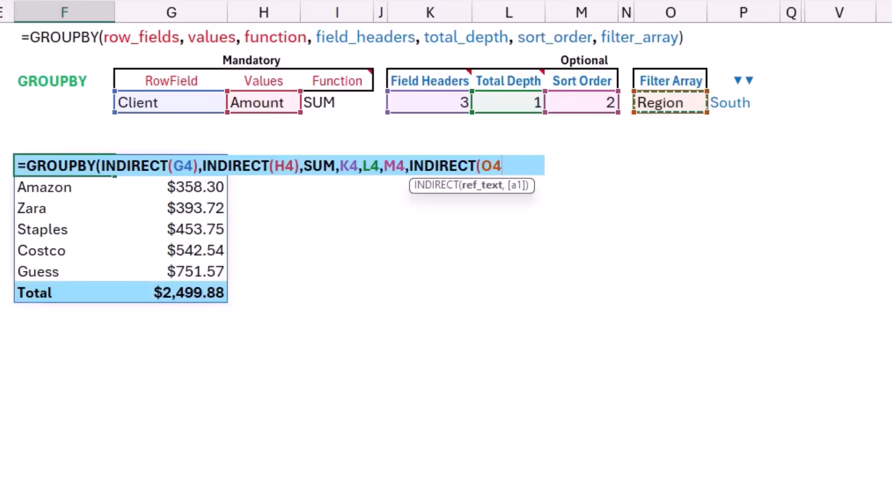
text()<>)
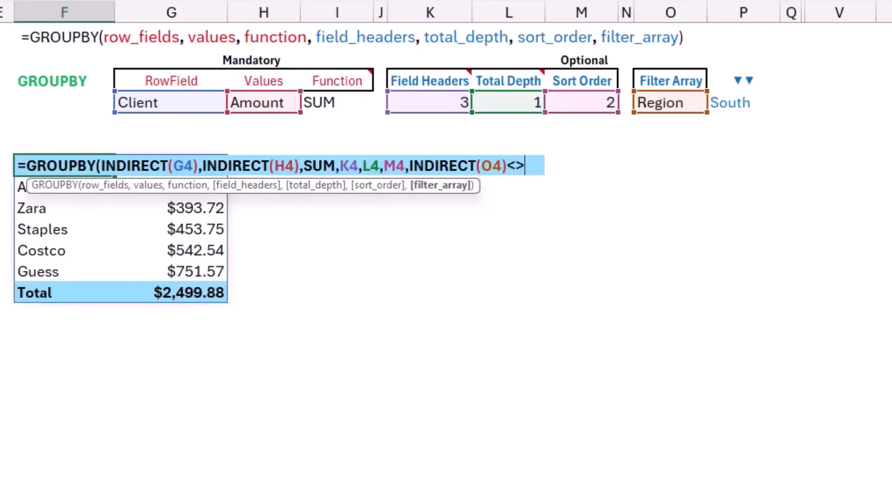
click(743, 103)
text())
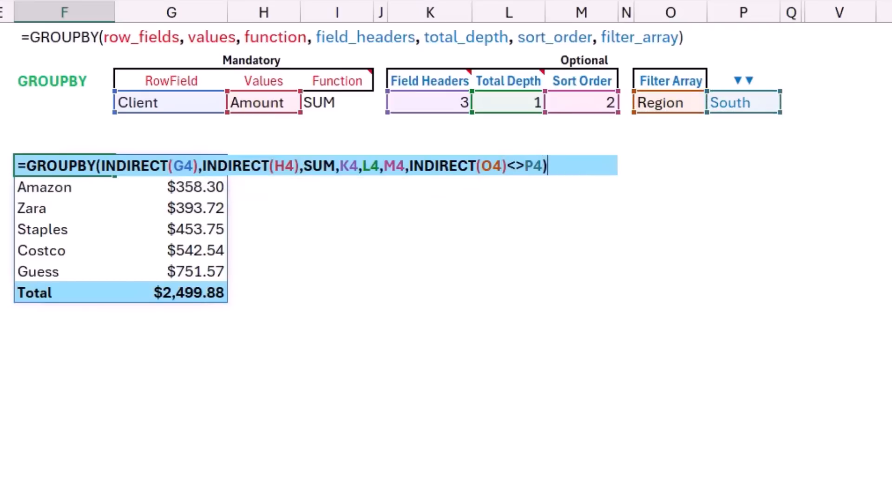
key(Return)
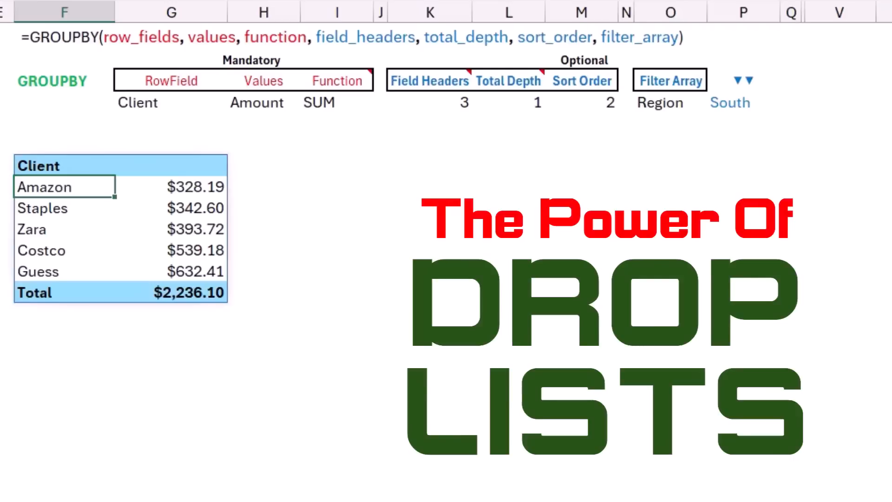
Switch the filter value in P4 to East from its drop-down list
click(742, 103)
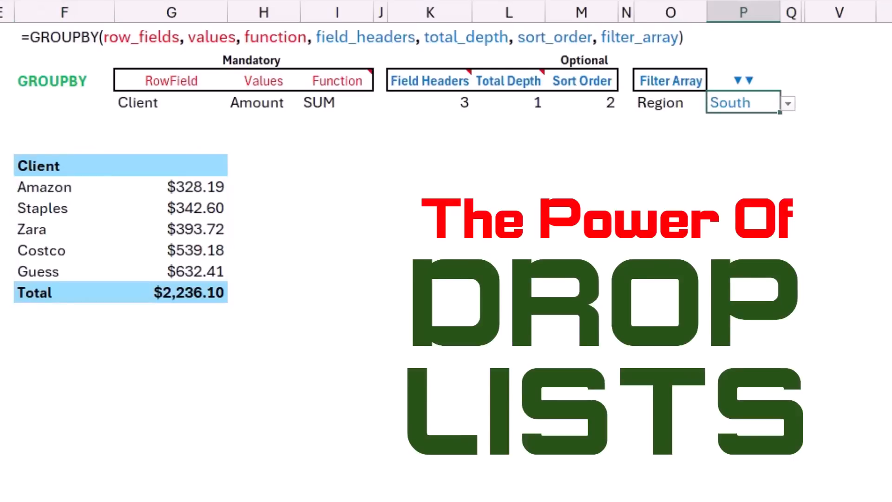
click(788, 103)
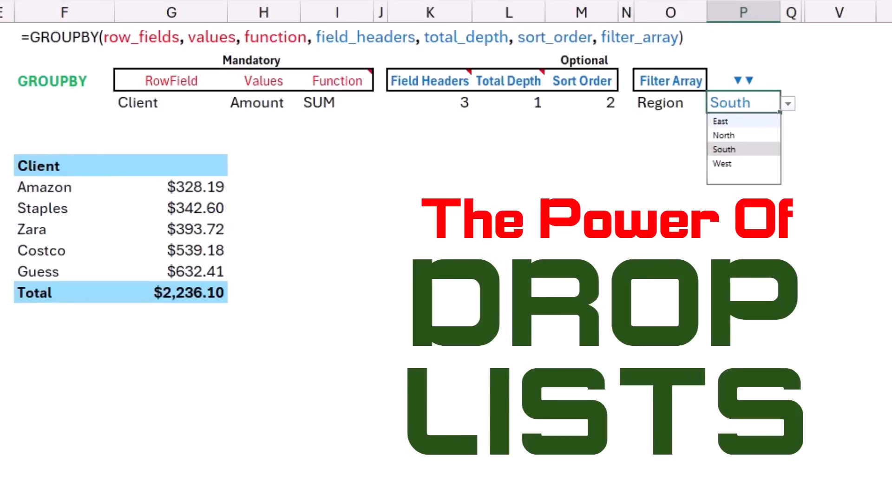
click(744, 121)
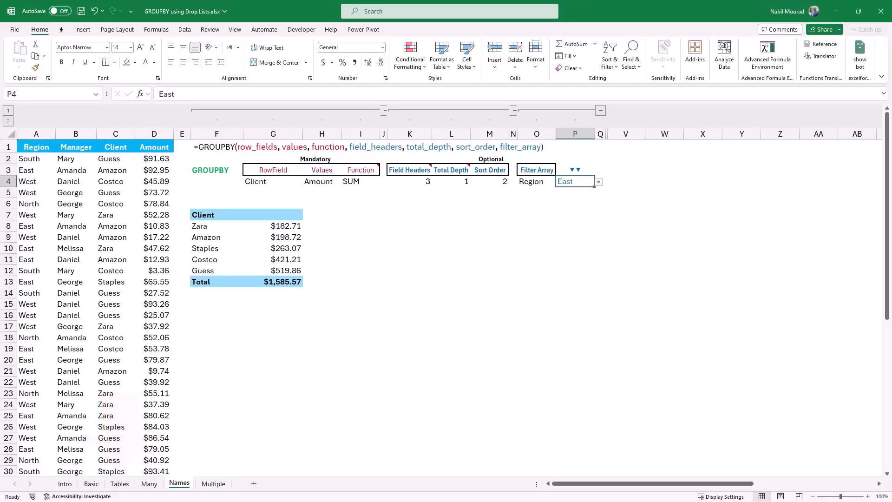
On another sheet, change the function argument of the F6 GROUPBY formula to HSTACK(SUM,AVERAGE)
click(119, 484)
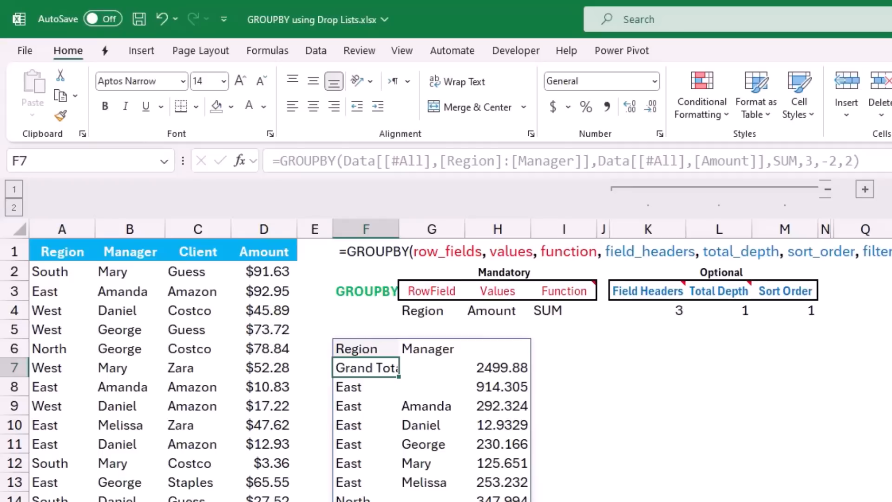
click(366, 349)
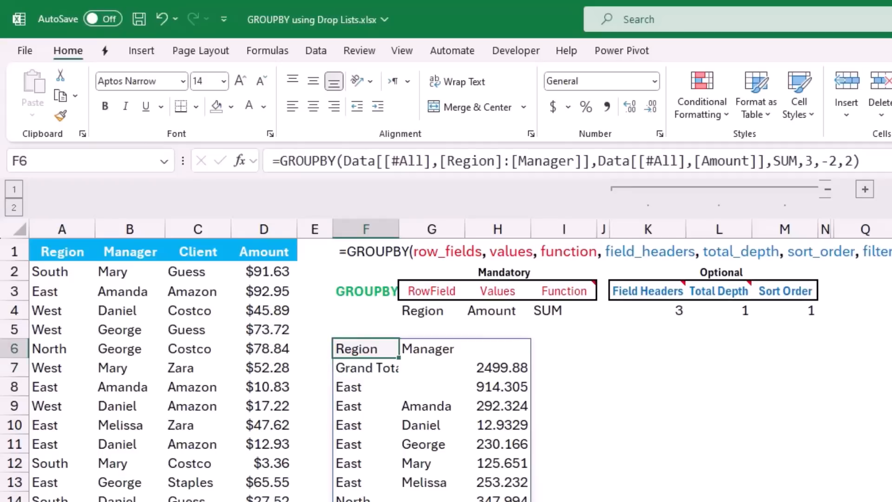
key(F2)
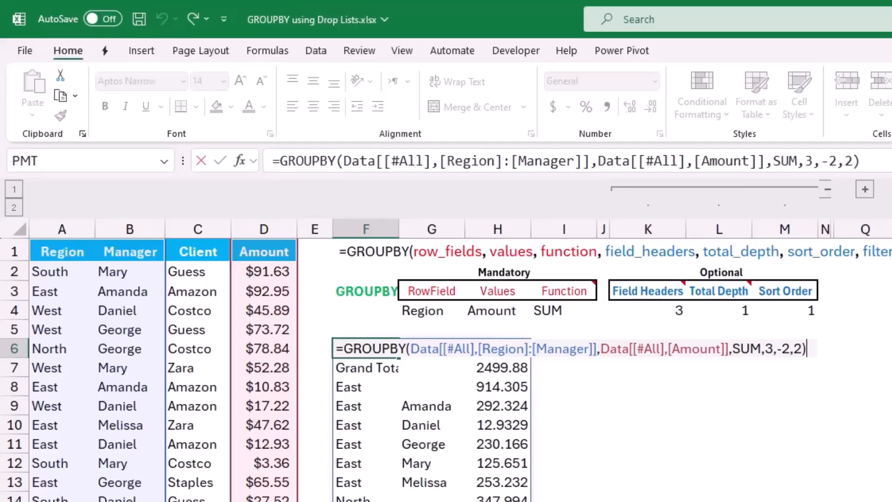
click(733, 348)
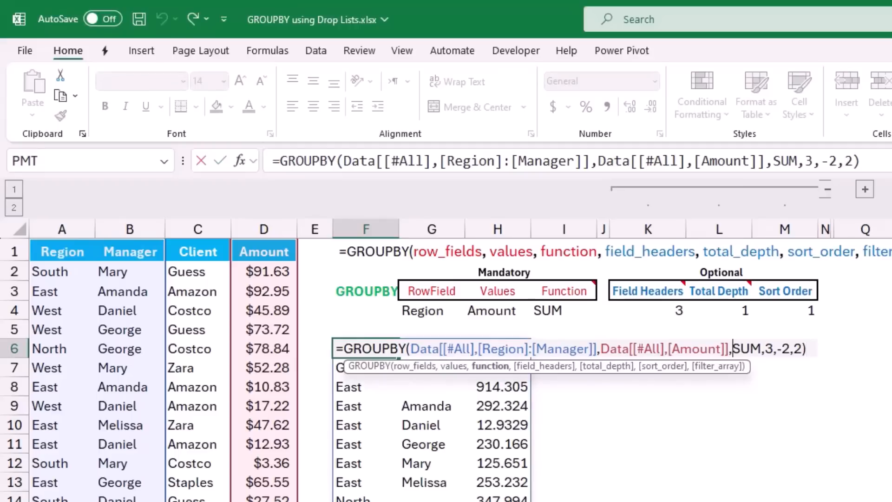
text(Hsta)
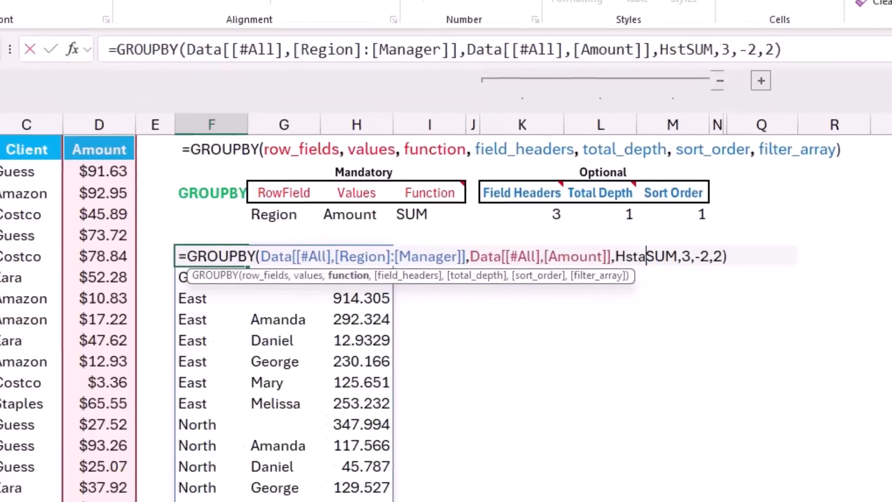
text(ck()
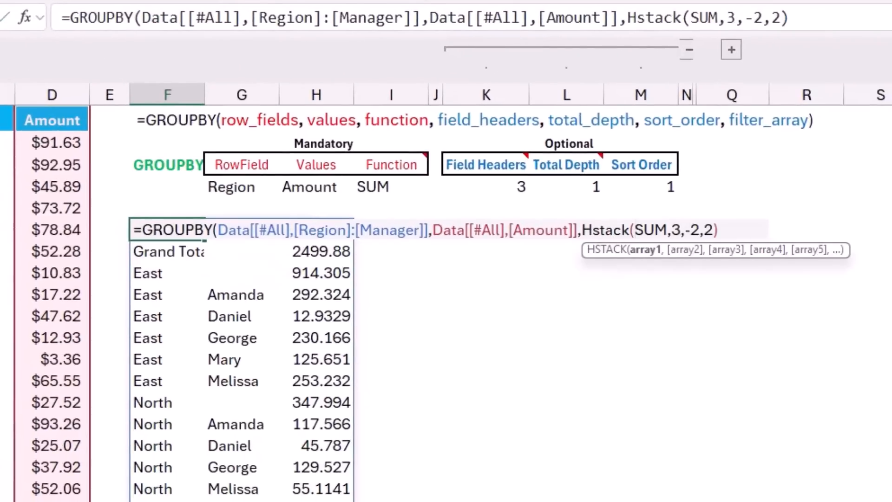
click(667, 230)
text(,3)
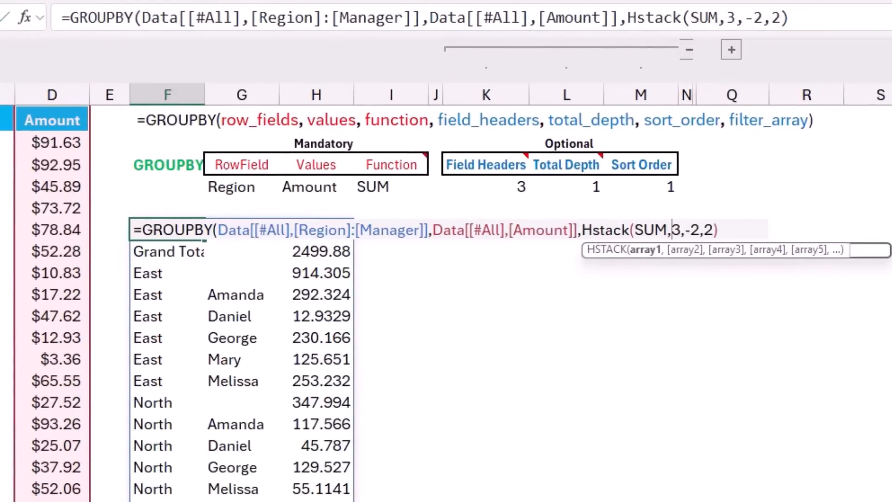
text(,)
key(Left)
text(Avera)
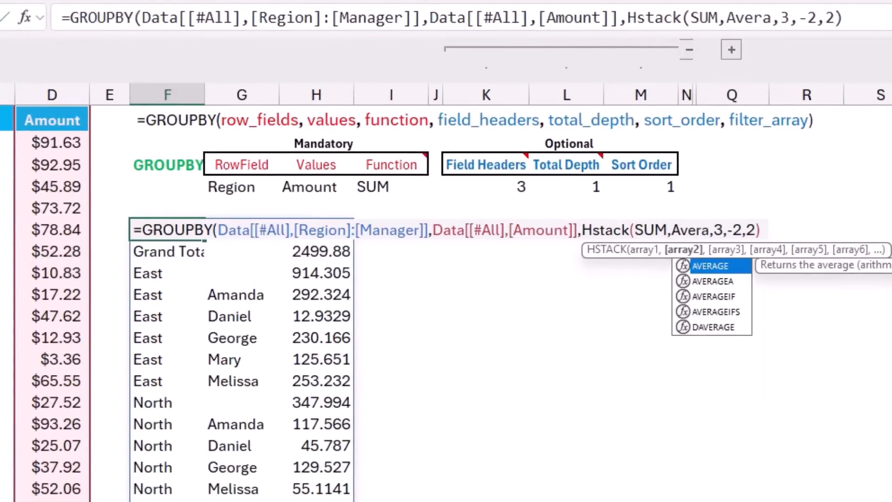
text(ge))
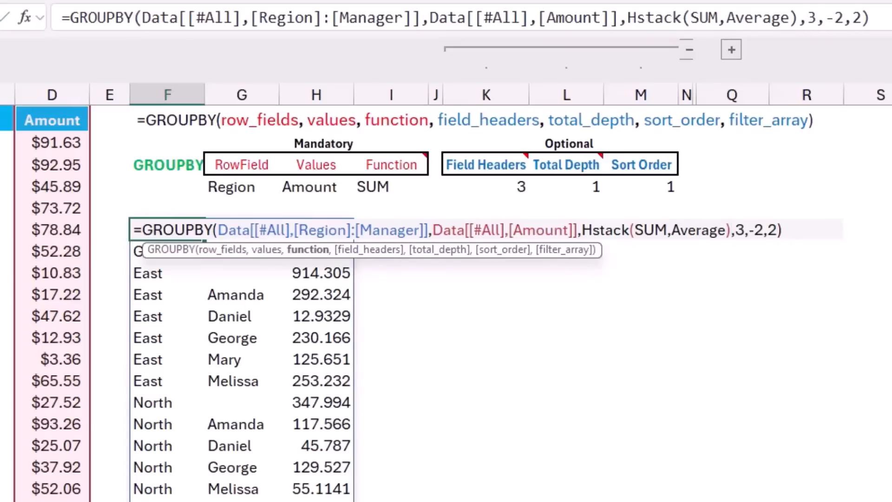
key(Return)
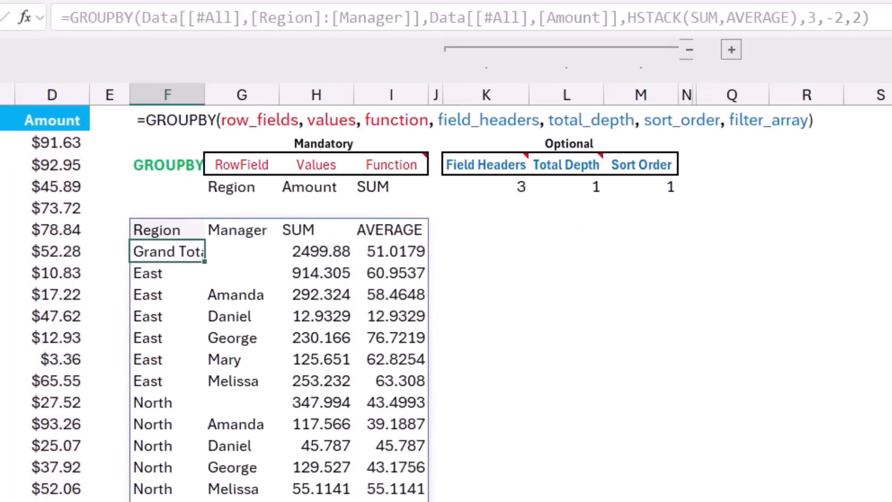
Set the total_depth argument of the F6 GROUPBY formula to 1
key(Up)
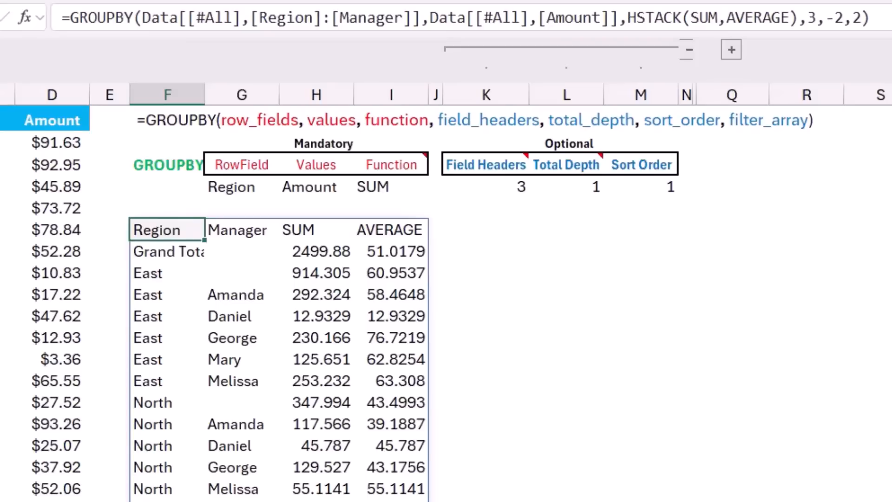
key(F2)
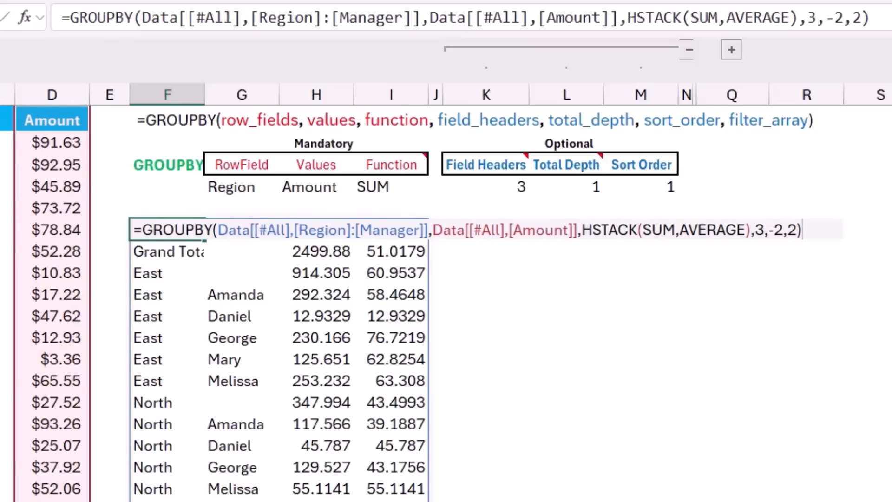
drag(769, 230, 784, 230)
text(1)
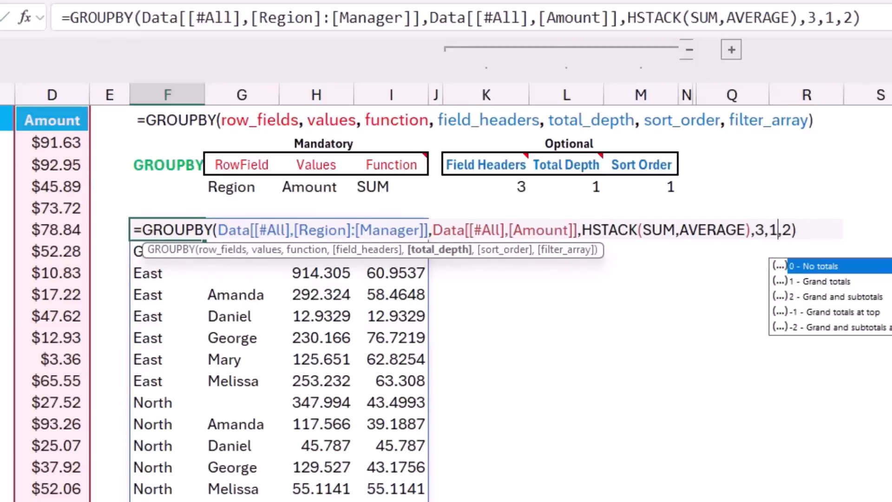
key(Return)
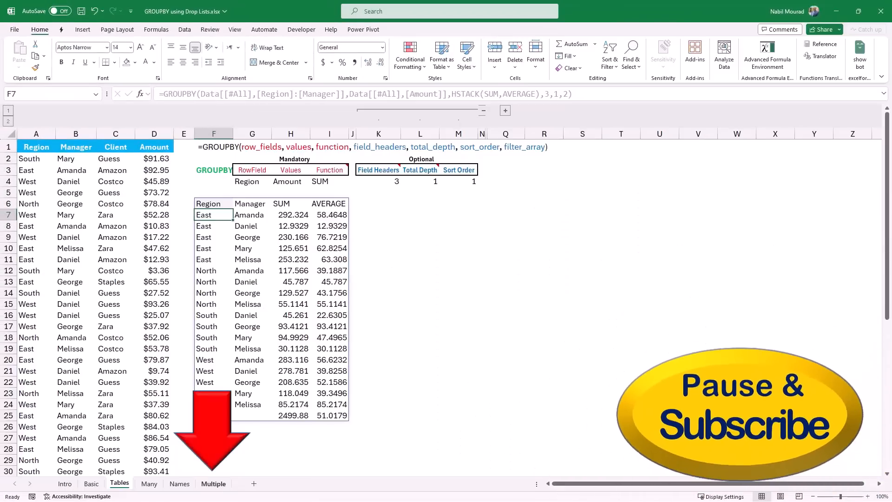
On the Multiple sheet, enter a GROUPBY formula in G3 grouping Table22 Category by Product with HSTACK(COUNTA,ARRAYTOTEXT)
click(213, 483)
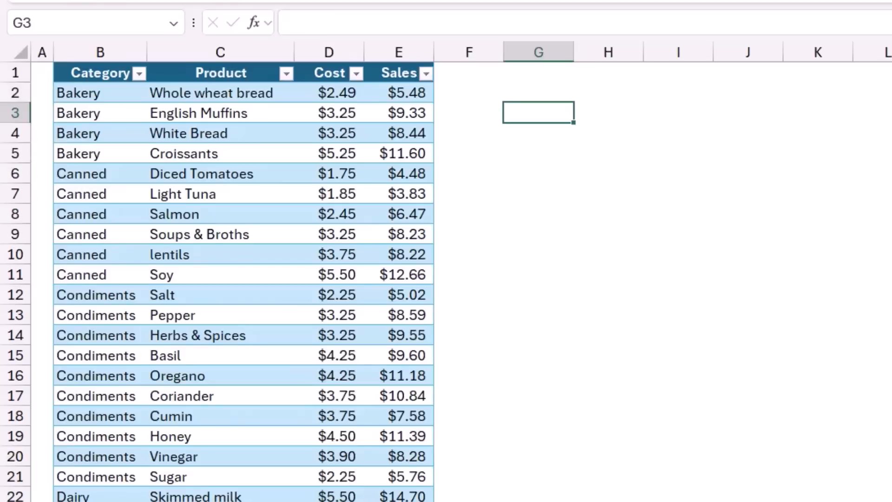
text(=grou)
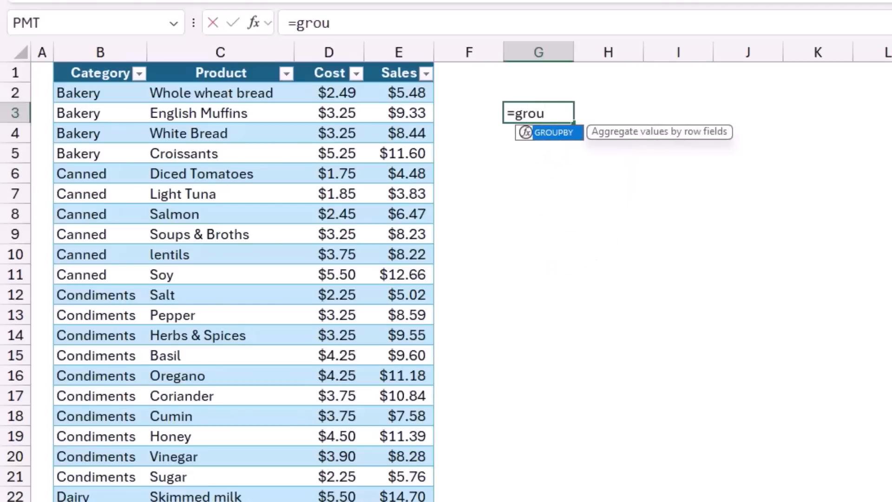
text(p)
key(Tab)
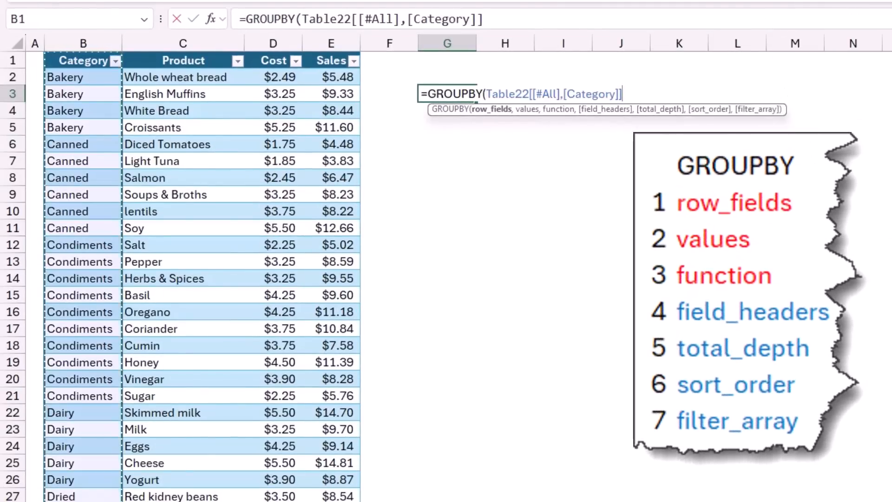
text(,)
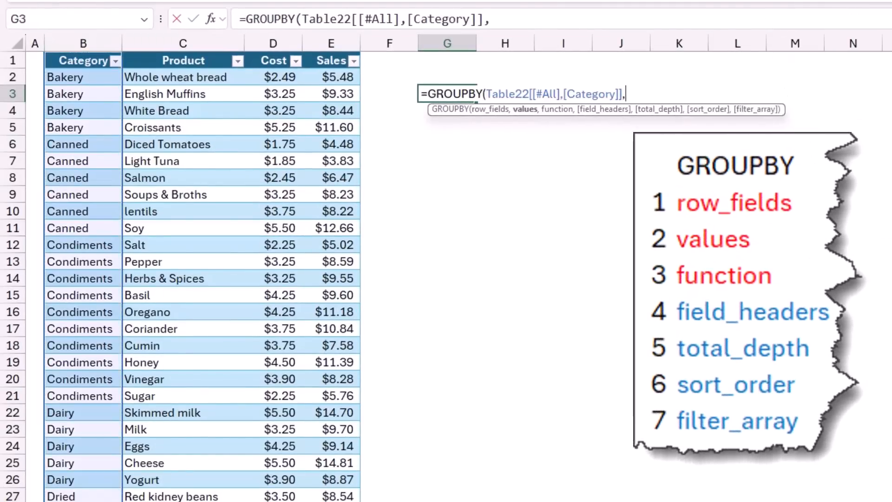
click(183, 53)
click(183, 53)
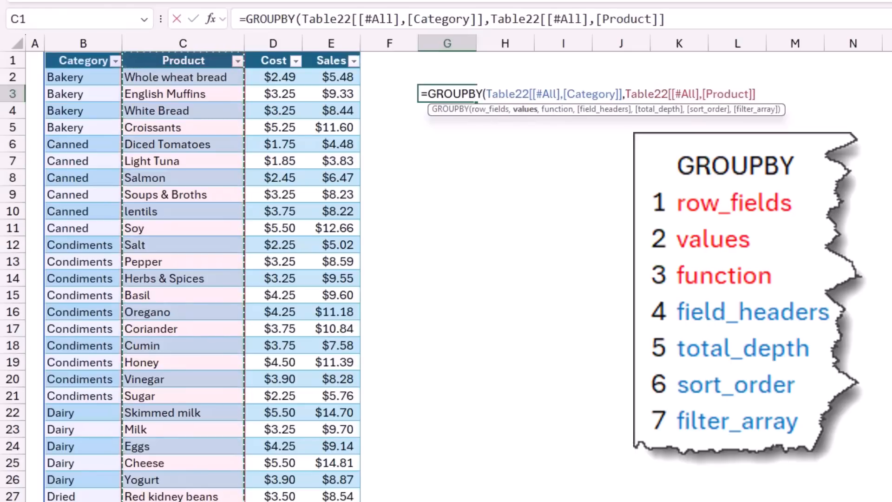
text(,)
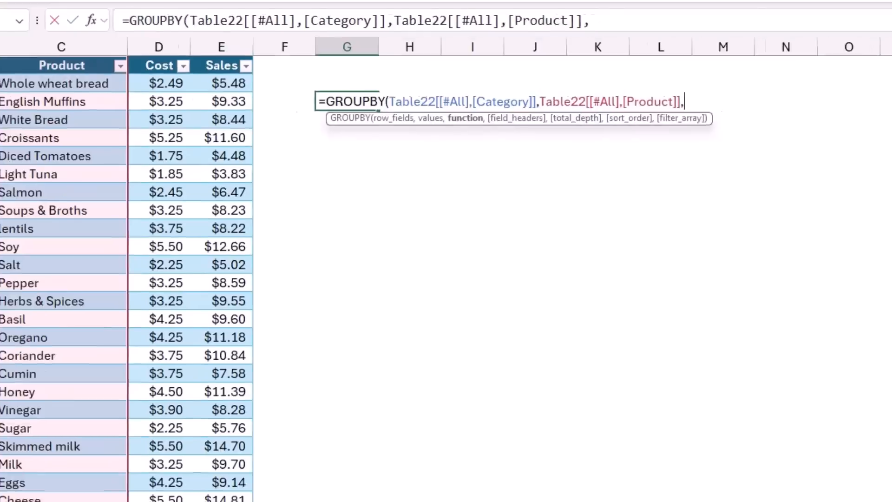
text(Hstack()
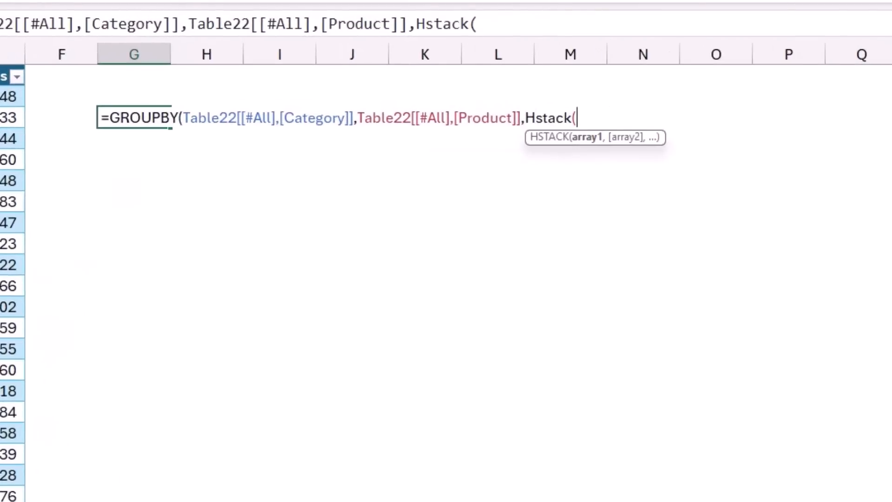
text(C)
text(OUNTA)
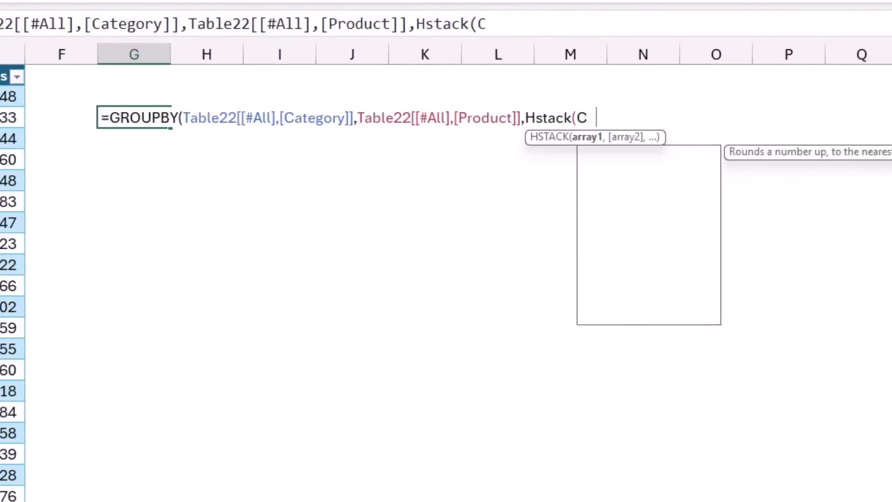
text(,)
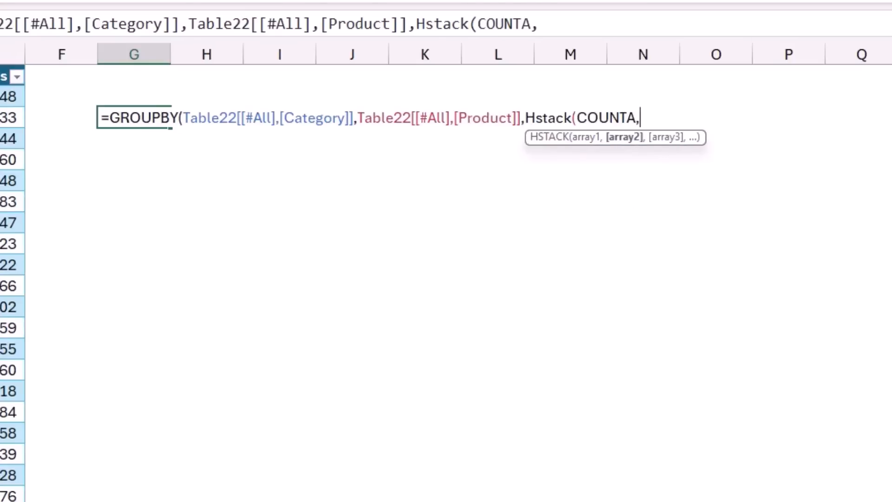
text(Arraytotext)
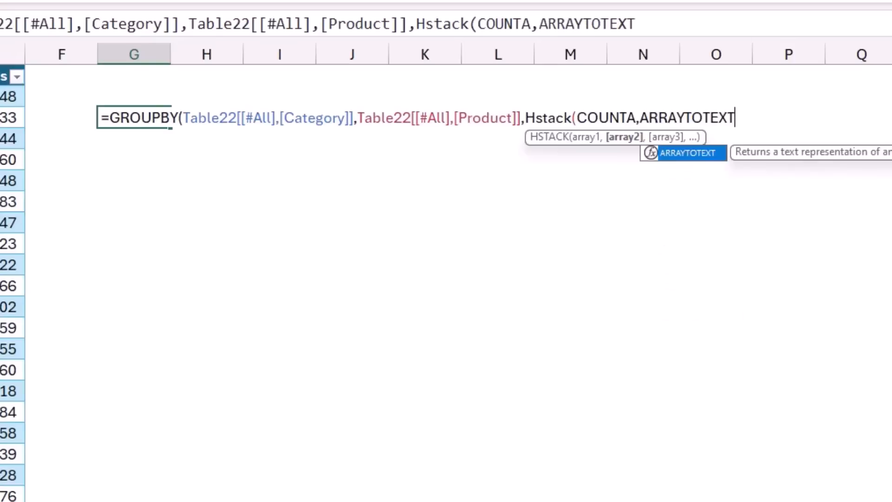
text())
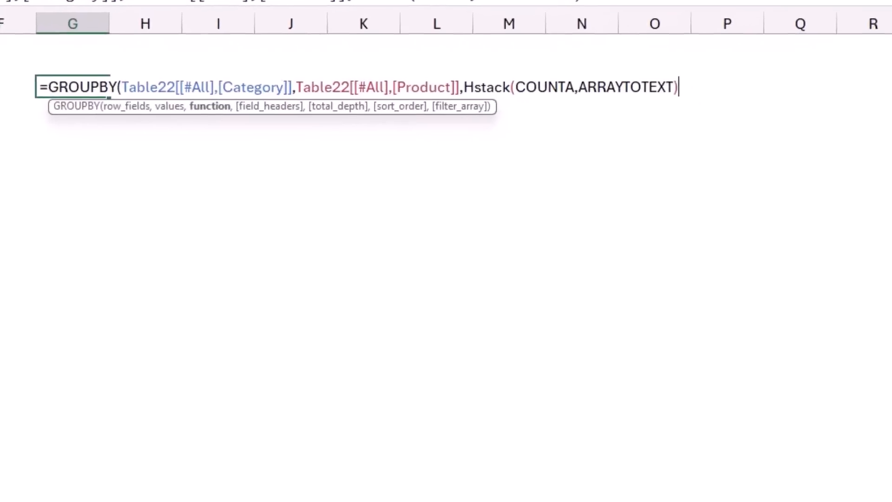
text())
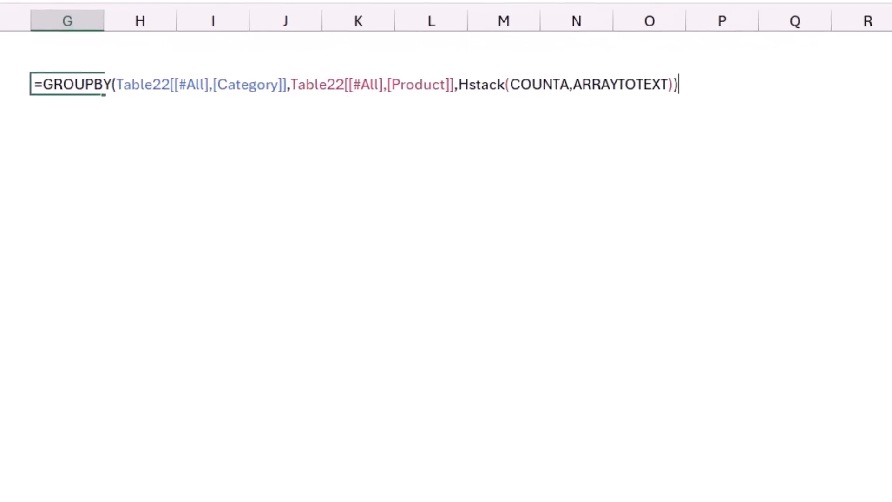
key(Return)
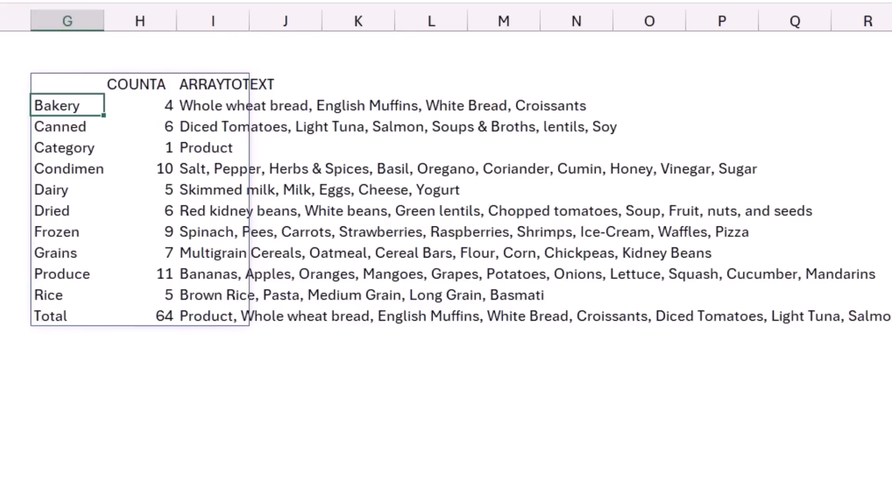
click(67, 85)
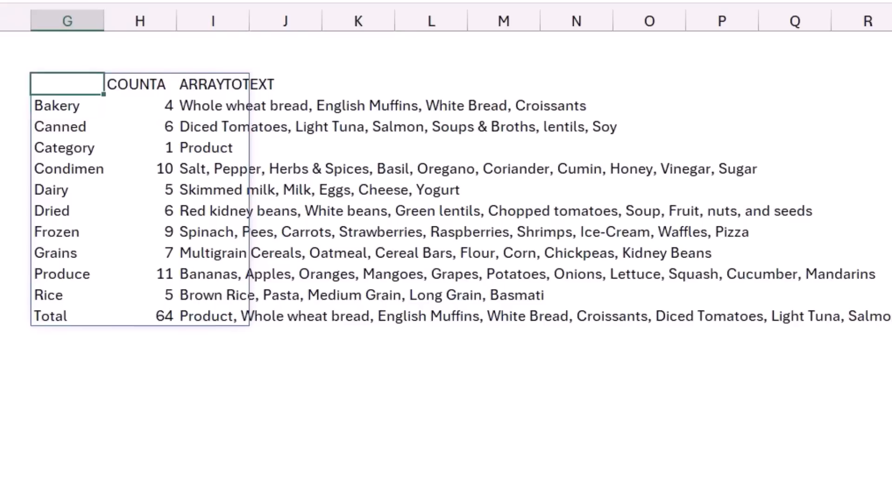